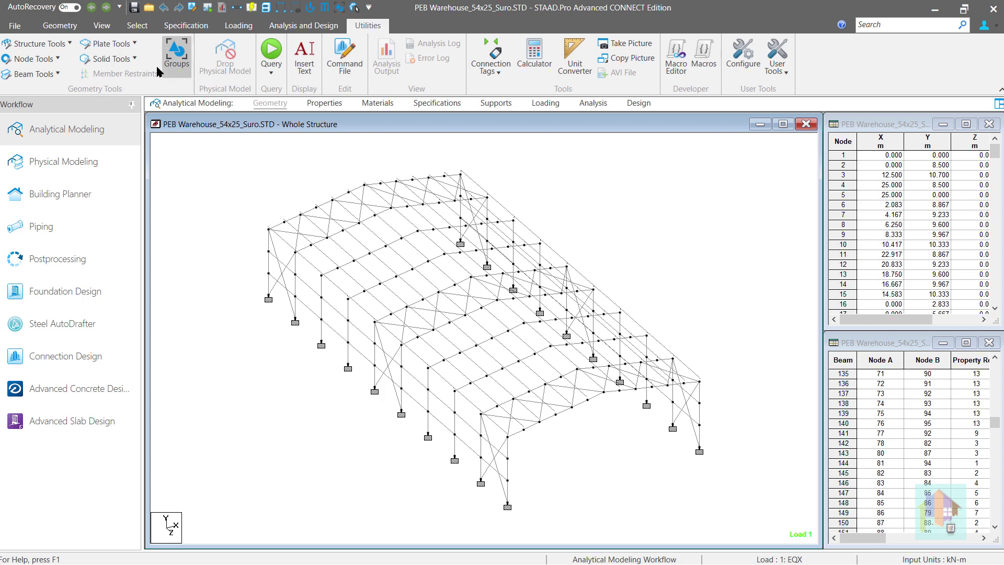
Display the saved views Roof_noBrace and Side_panels, then return to the whole structure
{"action": "left_click", "coordinate": [101, 27]}
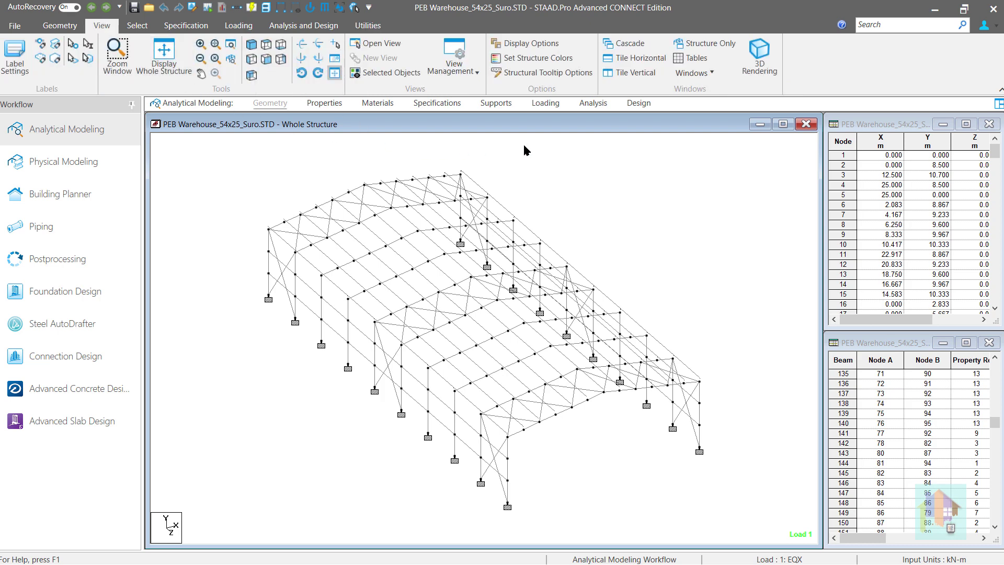
{"action": "left_click", "coordinate": [390, 46]}
{"action": "double_click", "coordinate": [508, 291]}
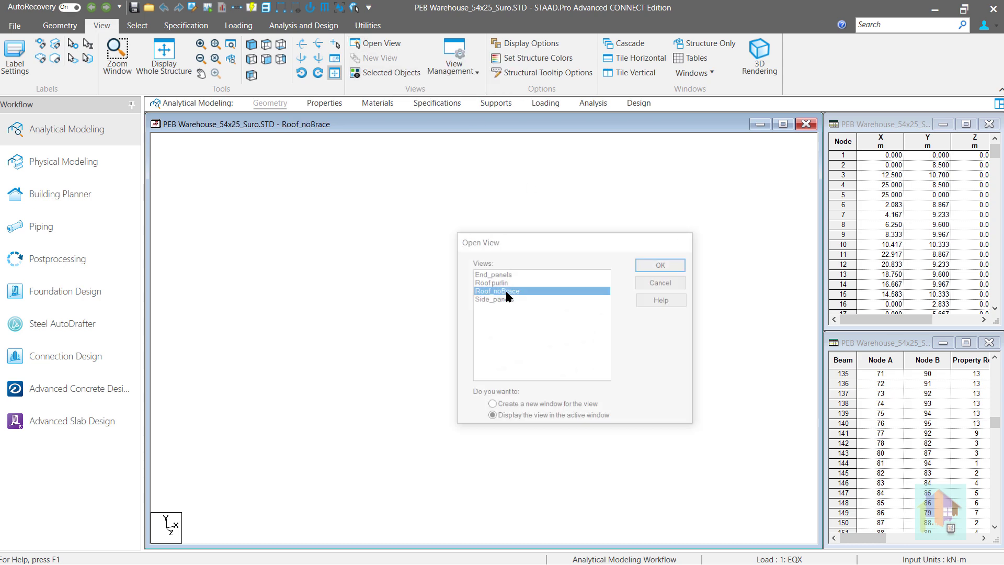
{"action": "left_click", "coordinate": [387, 44]}
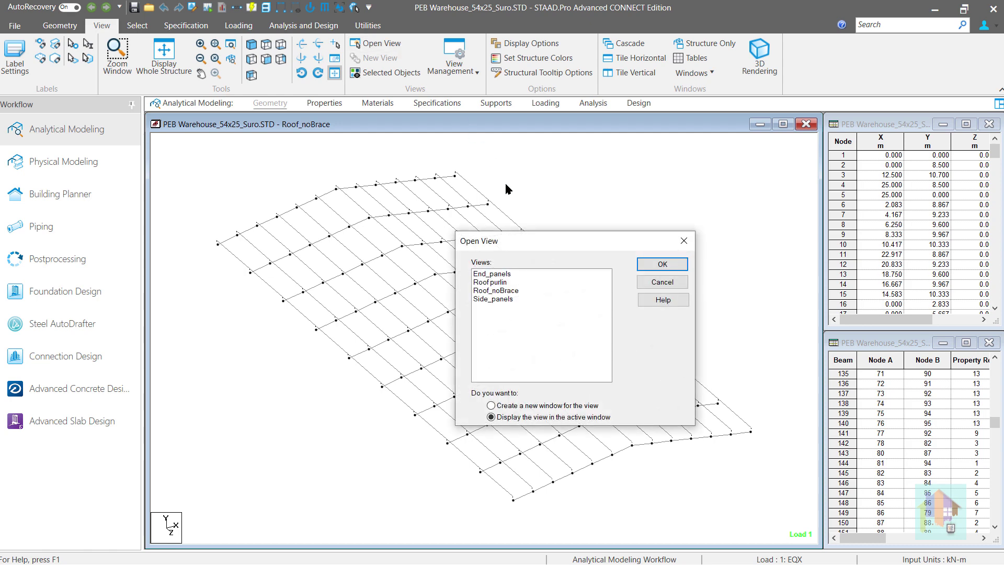
{"action": "double_click", "coordinate": [497, 299]}
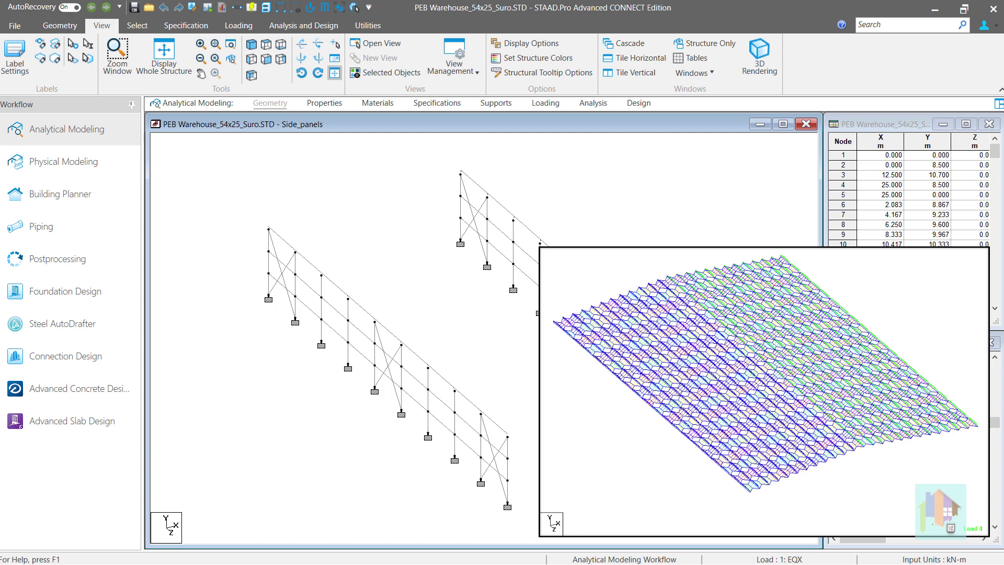
{"action": "left_click", "coordinate": [164, 52]}
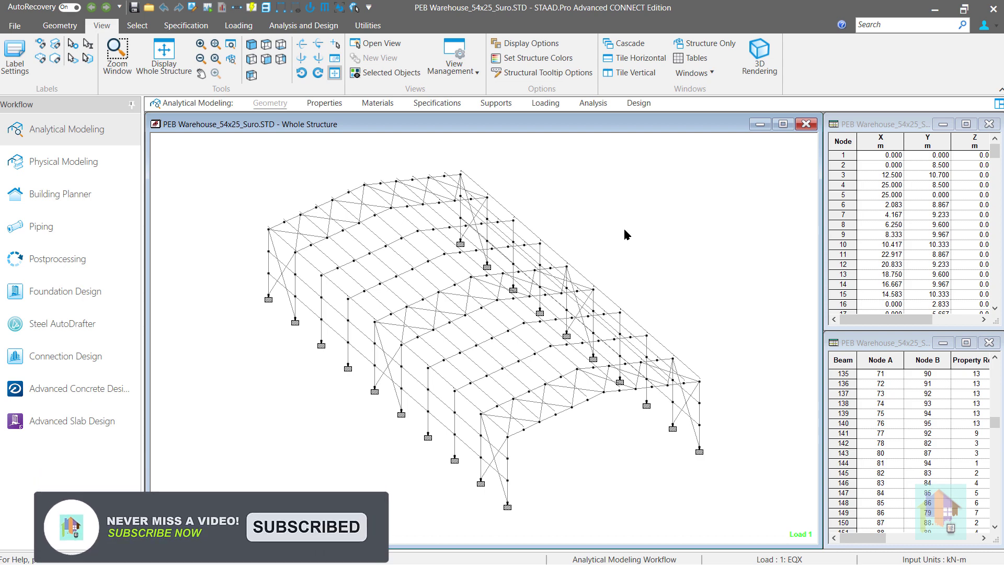
Inspect member offsets START LOCAL 0 0.3917 0 and END LOCAL 0 0.375 0 in the member specifications
{"action": "left_click", "coordinate": [438, 104]}
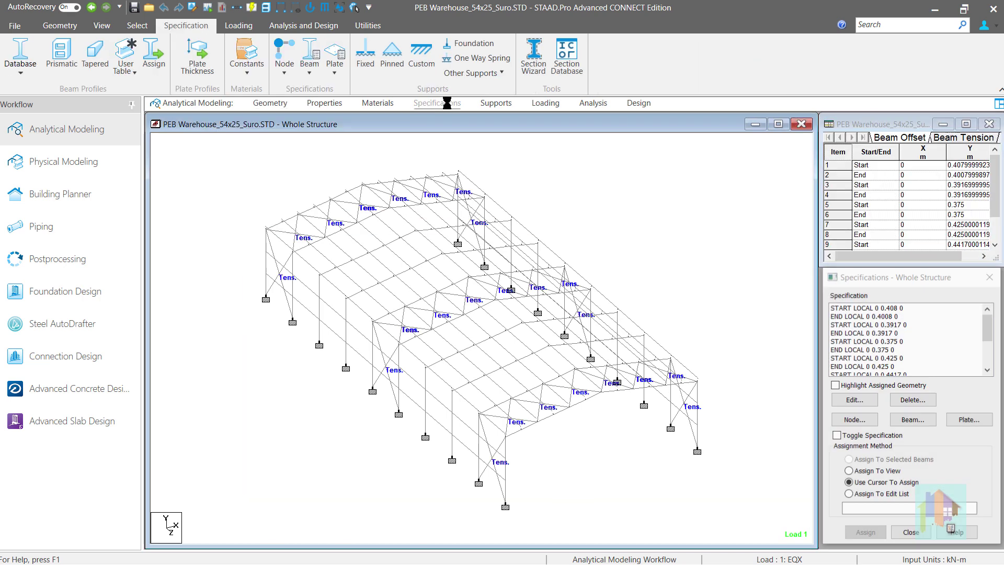
{"action": "left_click", "coordinate": [869, 325]}
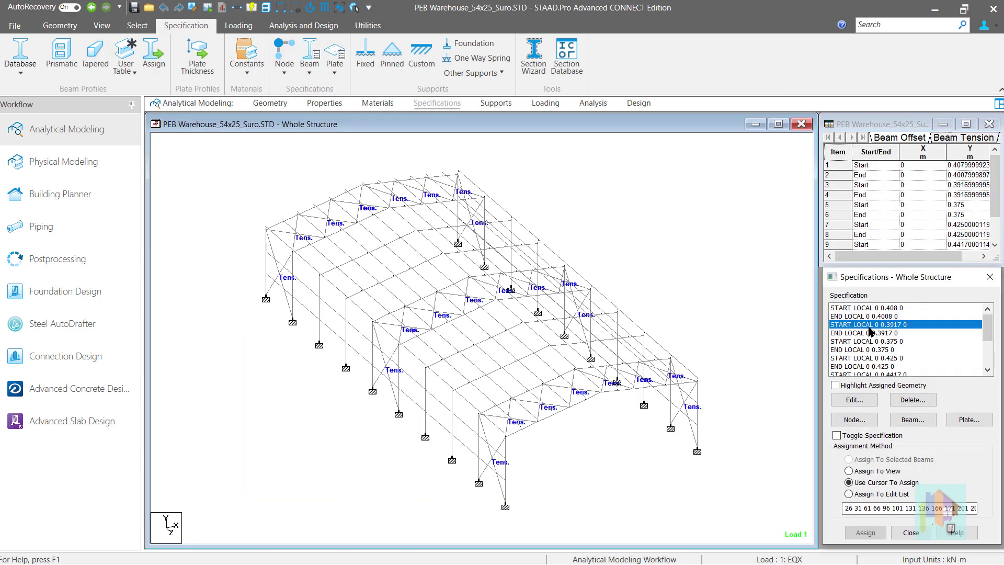
{"action": "left_click", "coordinate": [843, 385]}
{"action": "left_click", "coordinate": [851, 352]}
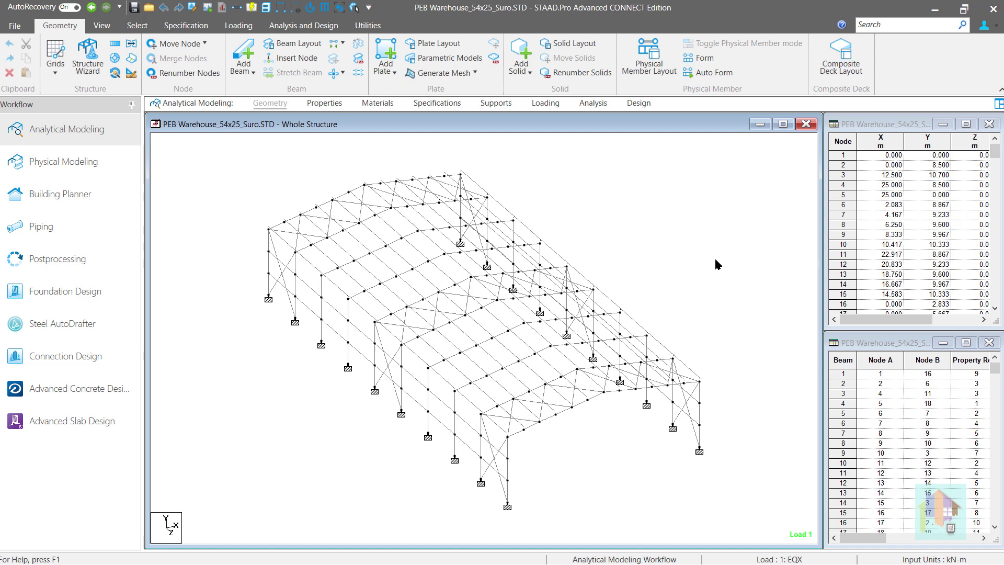
Create a 3D rendering of the structure, rotate it toward an end-on view, and close it
{"action": "right_click", "coordinate": [716, 260]}
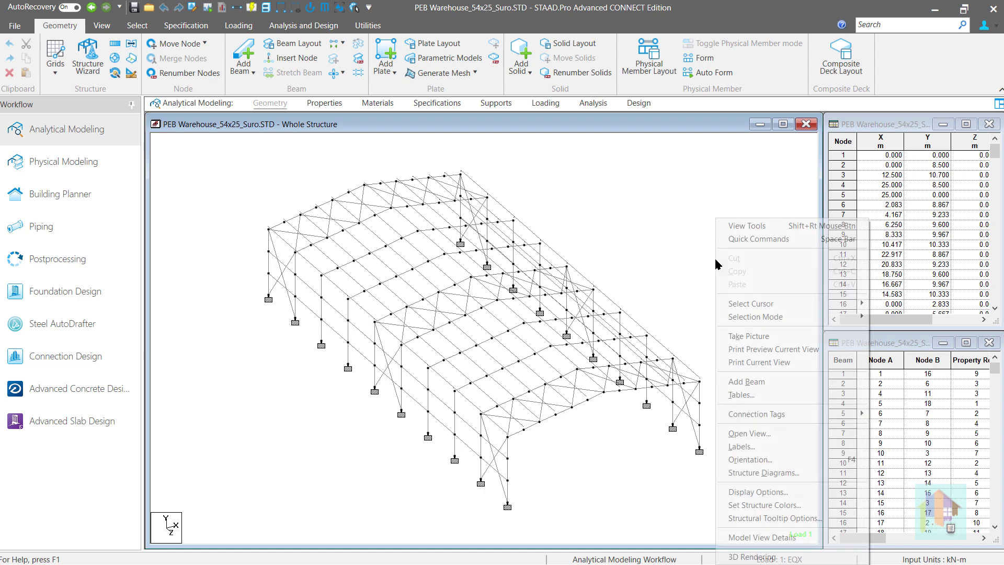
{"action": "left_click", "coordinate": [750, 556]}
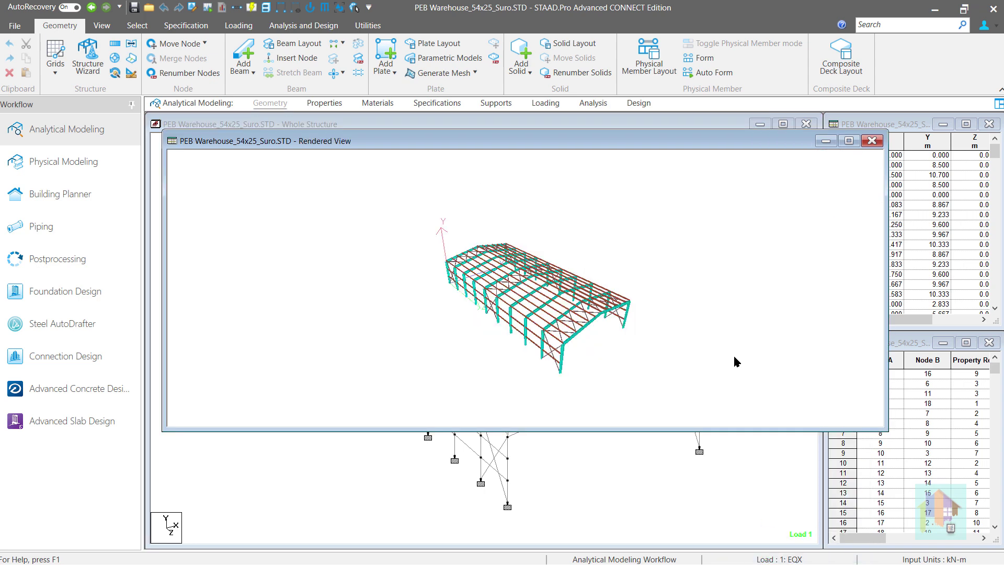
{"action": "scroll", "coordinate": [608, 333], "scroll_direction": "up", "scroll_amount": 5}
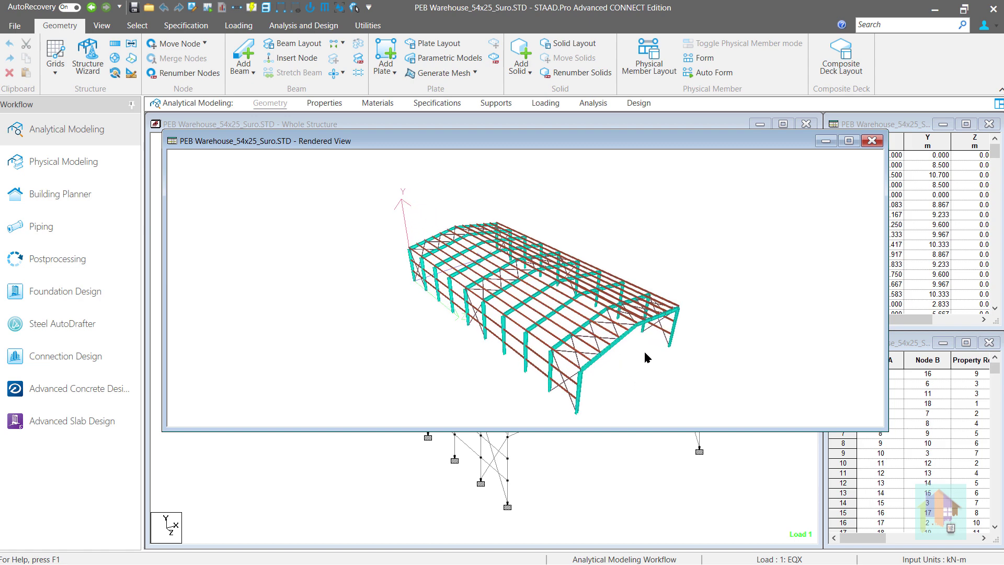
{"action": "left_click_drag", "start_coordinate": [647, 358], "coordinate": [677, 350]}
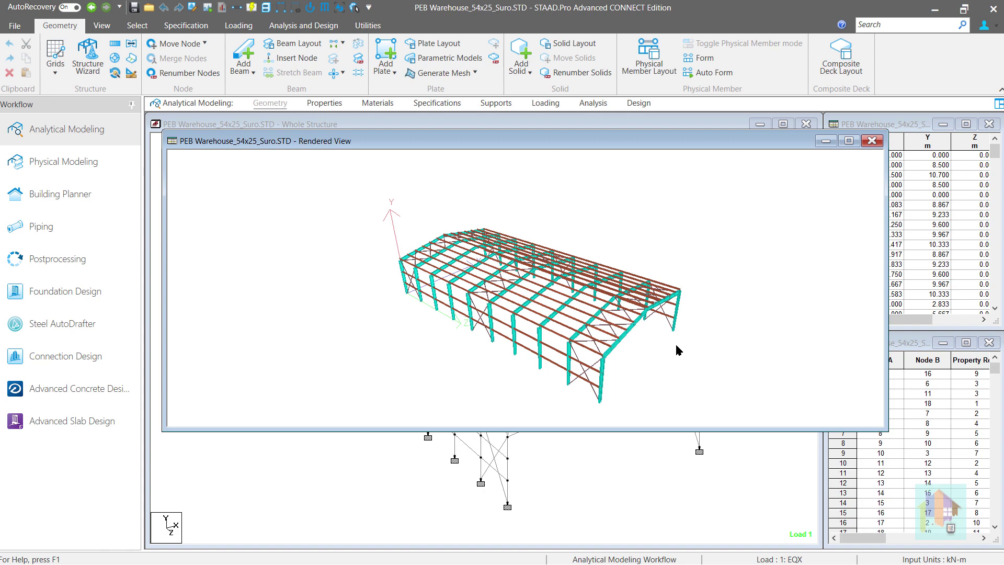
{"action": "left_click", "coordinate": [872, 141]}
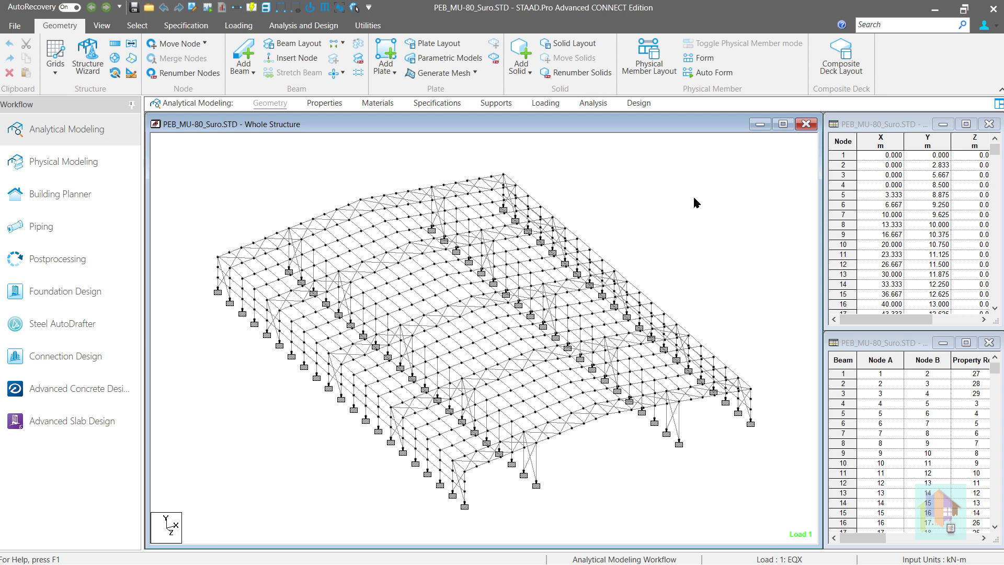
{"action": "right_click", "coordinate": [693, 198]}
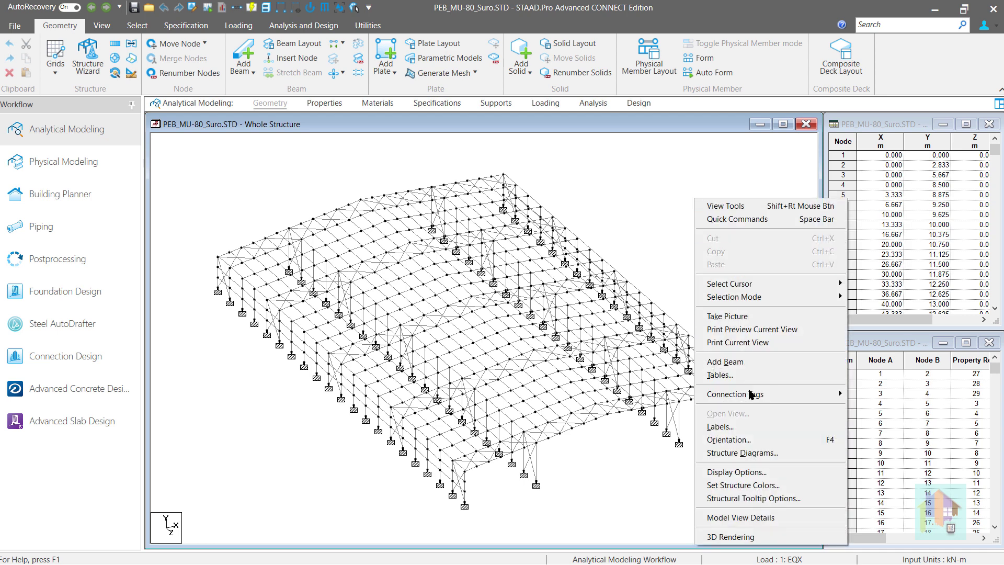
{"action": "left_click", "coordinate": [768, 539]}
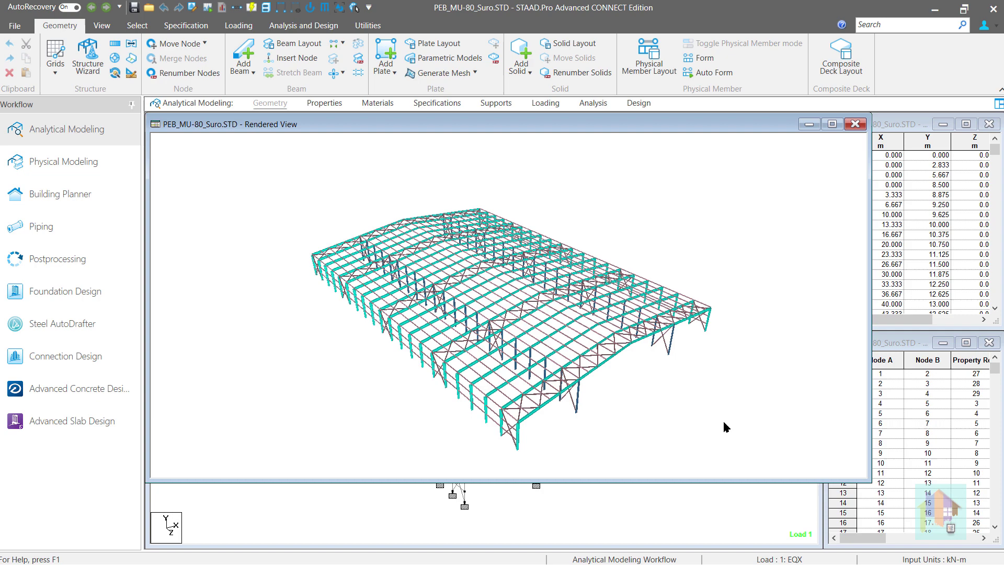
{"action": "left_click_drag", "start_coordinate": [676, 414], "coordinate": [643, 413]}
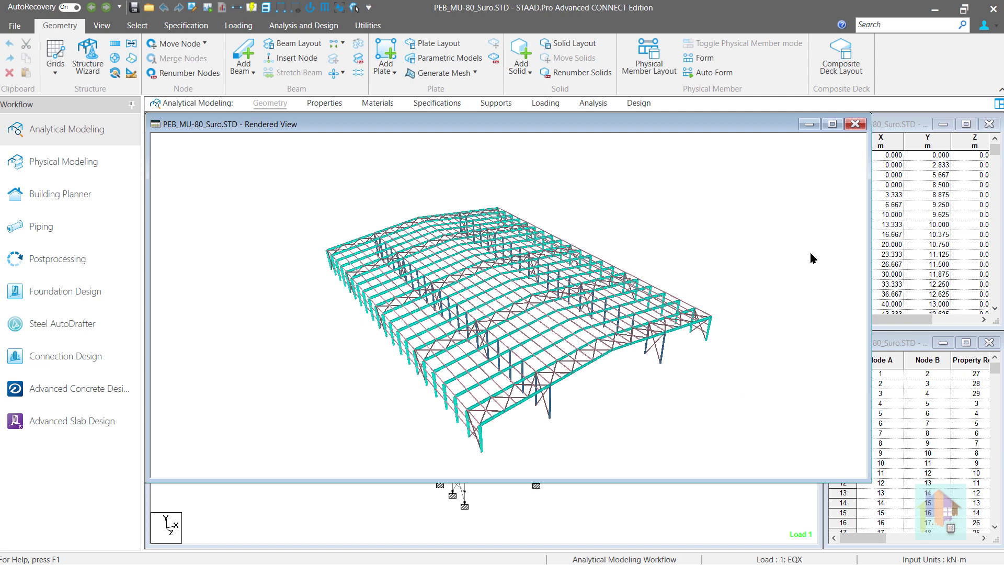
{"action": "left_click", "coordinate": [852, 125]}
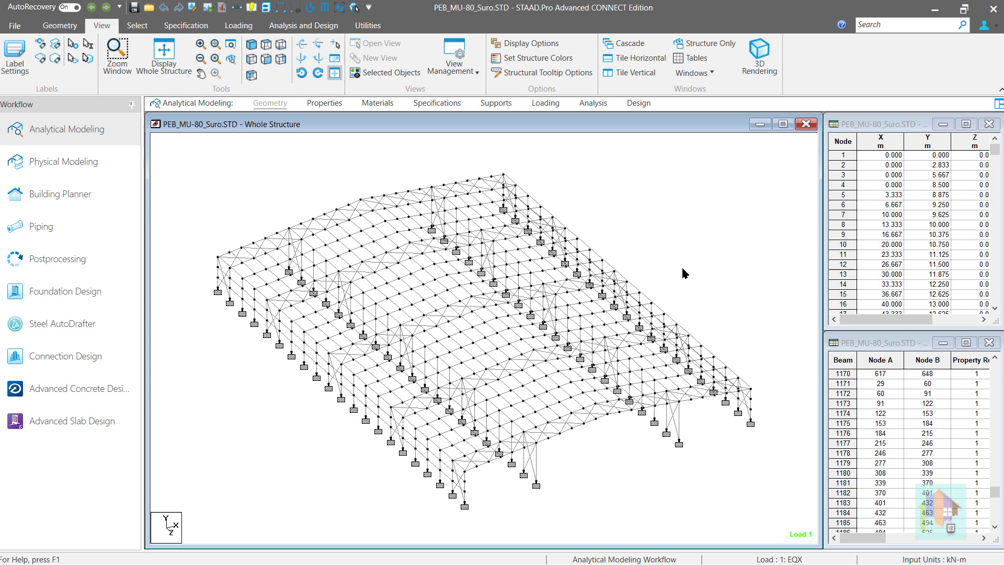
Select the roof-edge beams and roof beam 877 with its neighbours, clear the selection, and bring up the selection tools
{"action": "left_click_drag", "start_coordinate": [625, 246], "coordinate": [531, 204]}
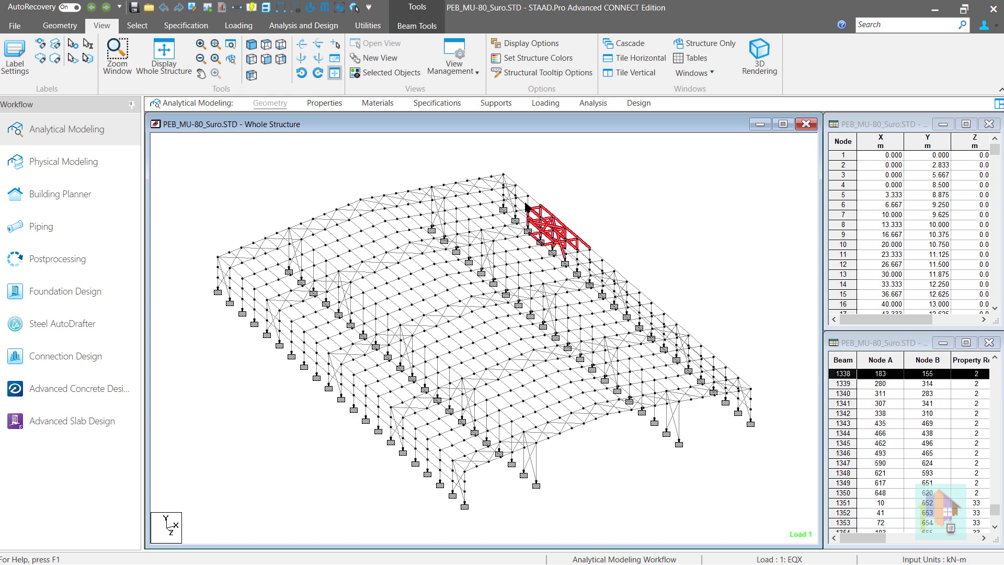
{"action": "left_click", "coordinate": [591, 207]}
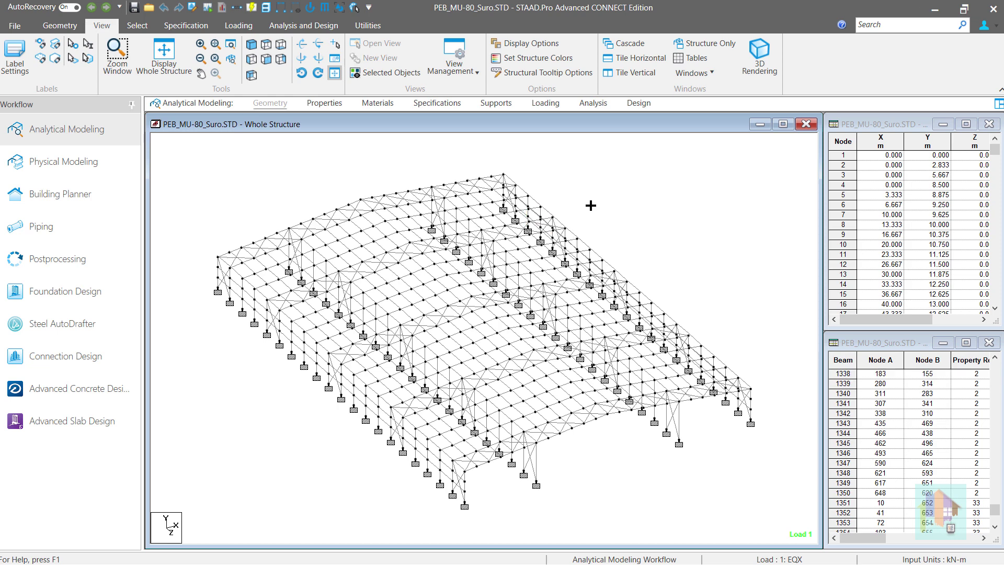
{"action": "left_click", "coordinate": [416, 281]}
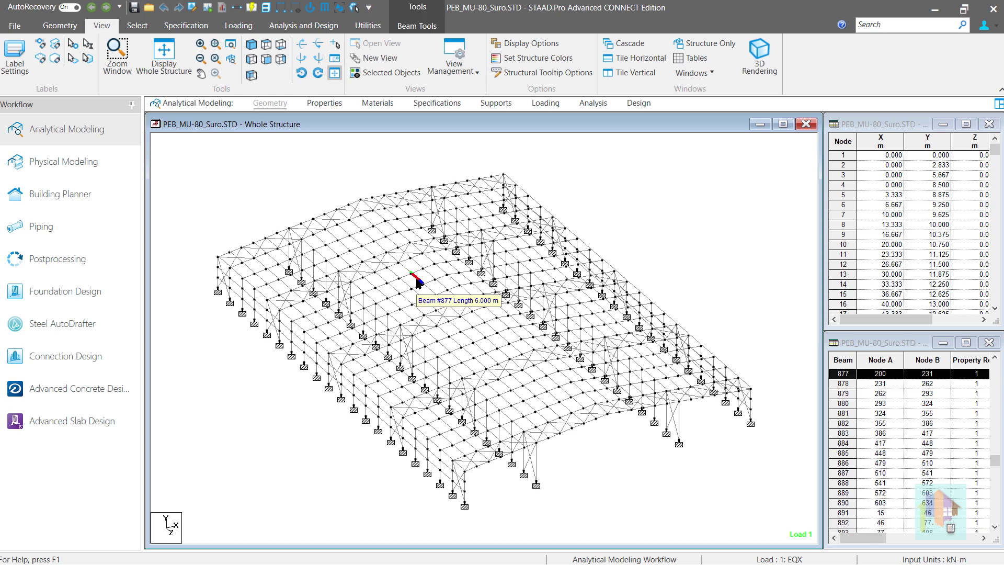
{"action": "left_click", "coordinate": [380, 291], "text": "ctrl"}
{"action": "left_click", "coordinate": [393, 273], "text": "ctrl"}
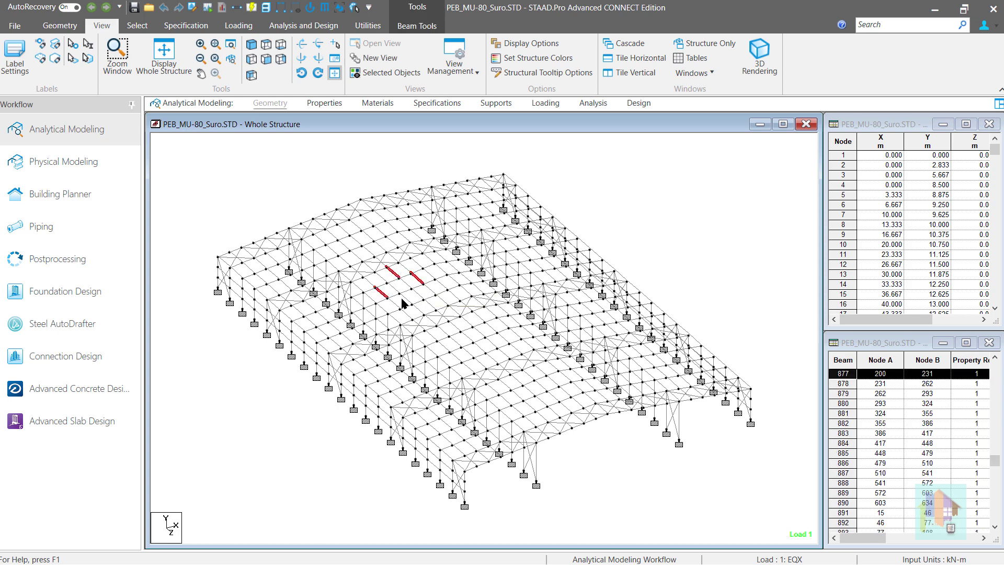
{"action": "left_click", "coordinate": [625, 241]}
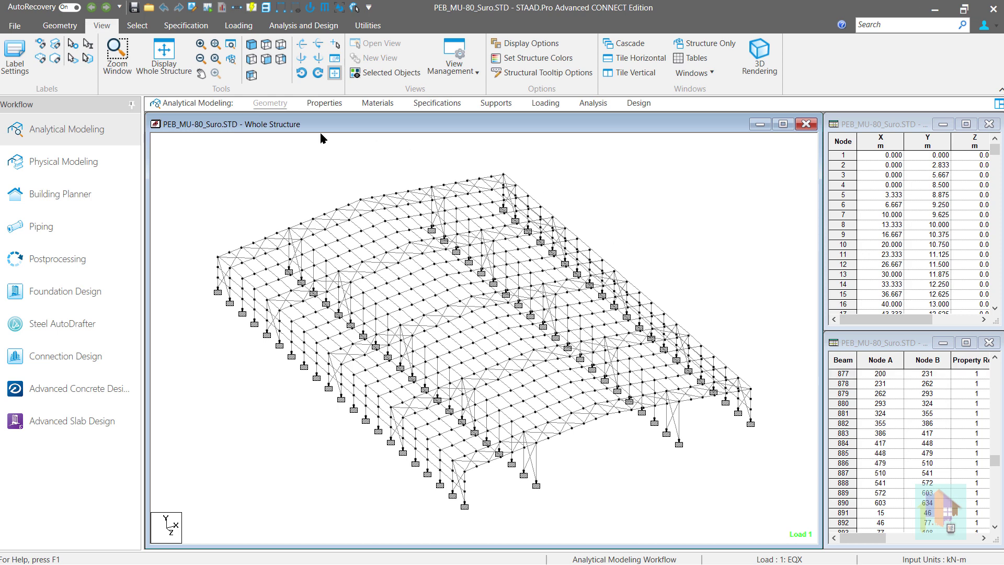
{"action": "left_click", "coordinate": [134, 27]}
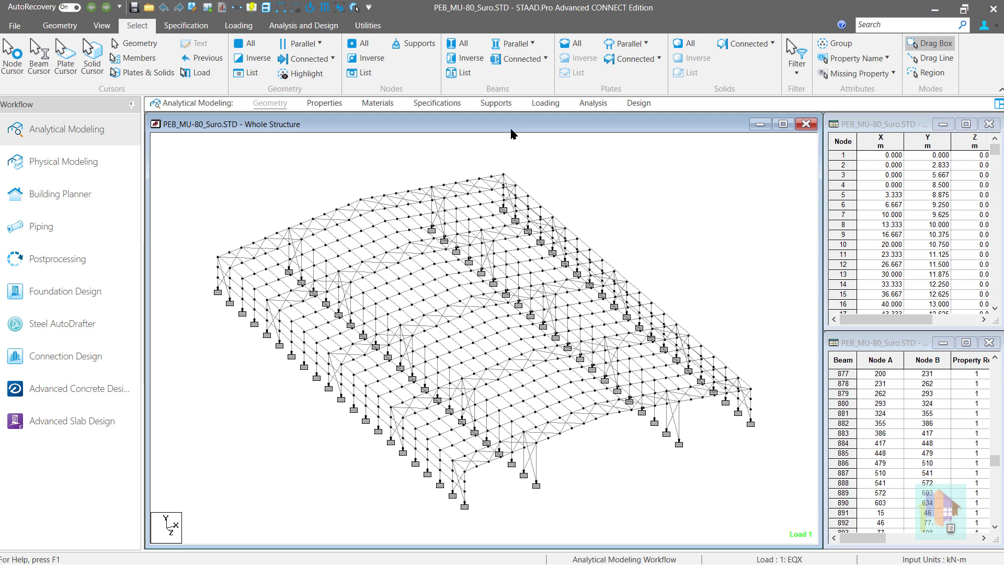
Select all beams parallel to Z and show them alone in a new view in the active window
{"action": "left_click", "coordinate": [529, 46]}
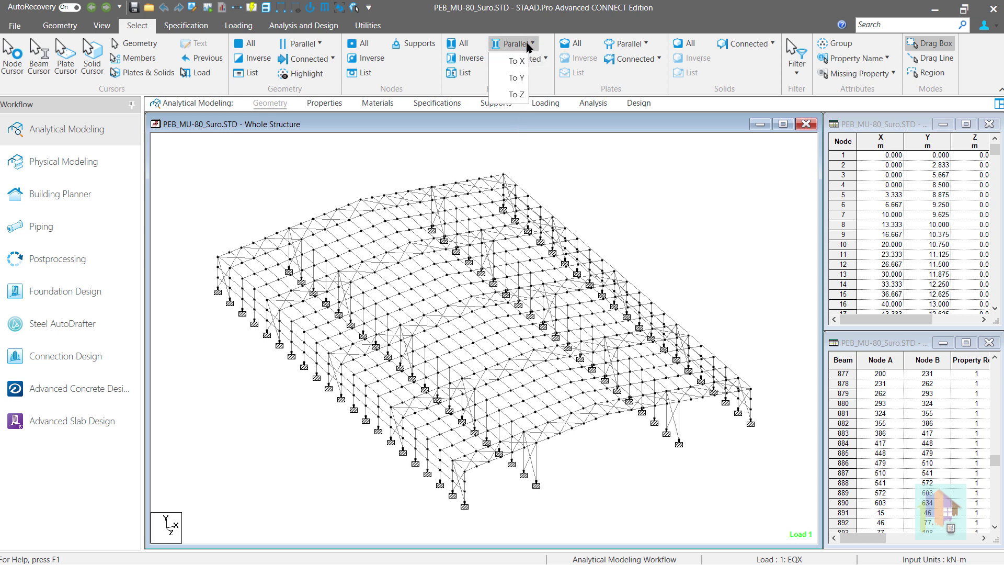
{"action": "left_click", "coordinate": [501, 99]}
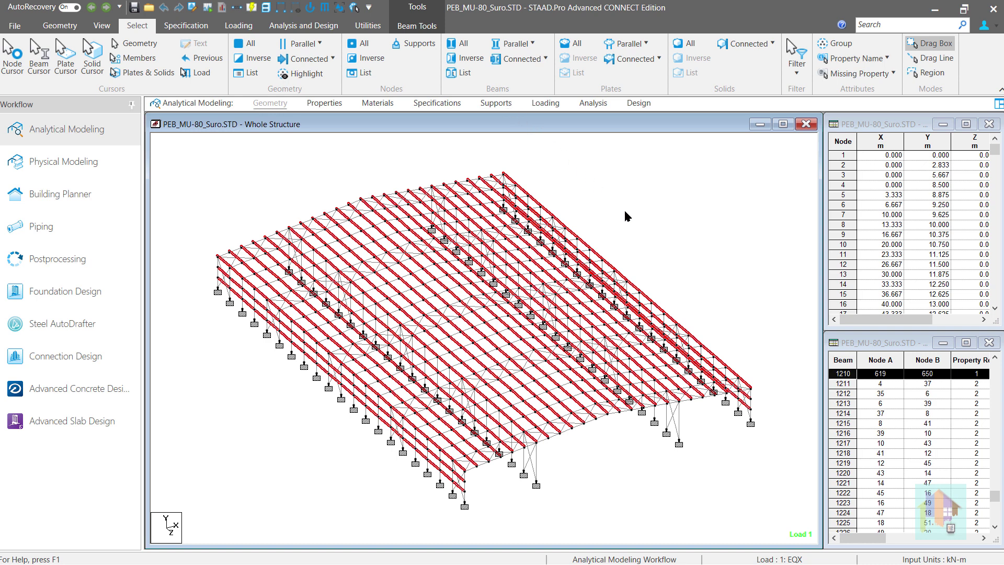
{"action": "scroll", "coordinate": [627, 216], "scroll_direction": "up", "scroll_amount": 1}
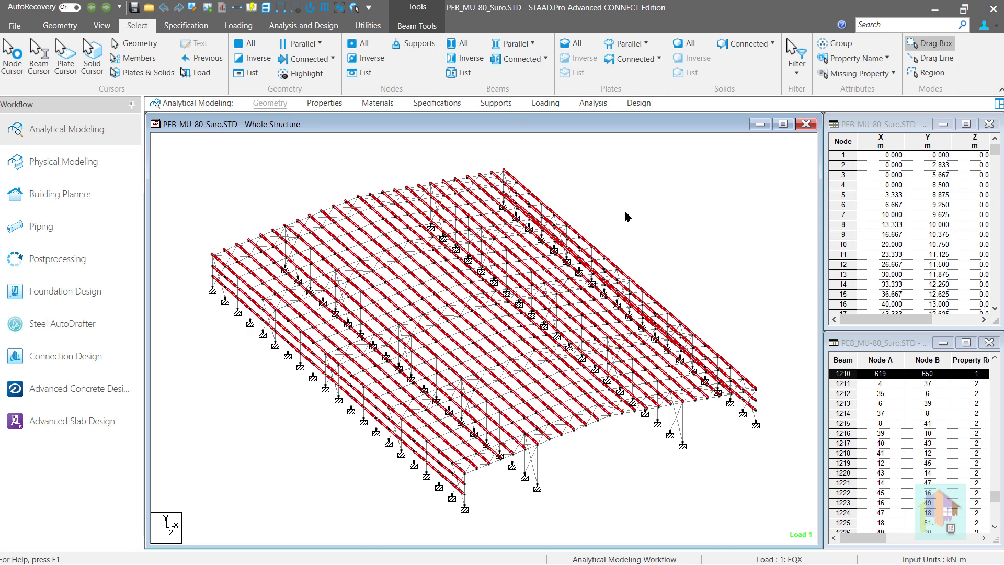
{"action": "right_click", "coordinate": [628, 216]}
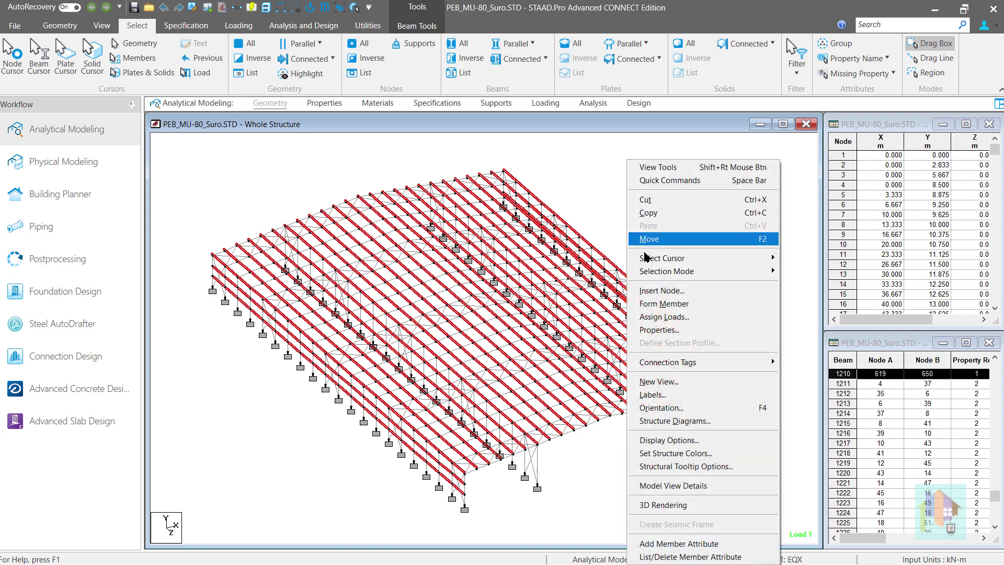
{"action": "left_click", "coordinate": [695, 383]}
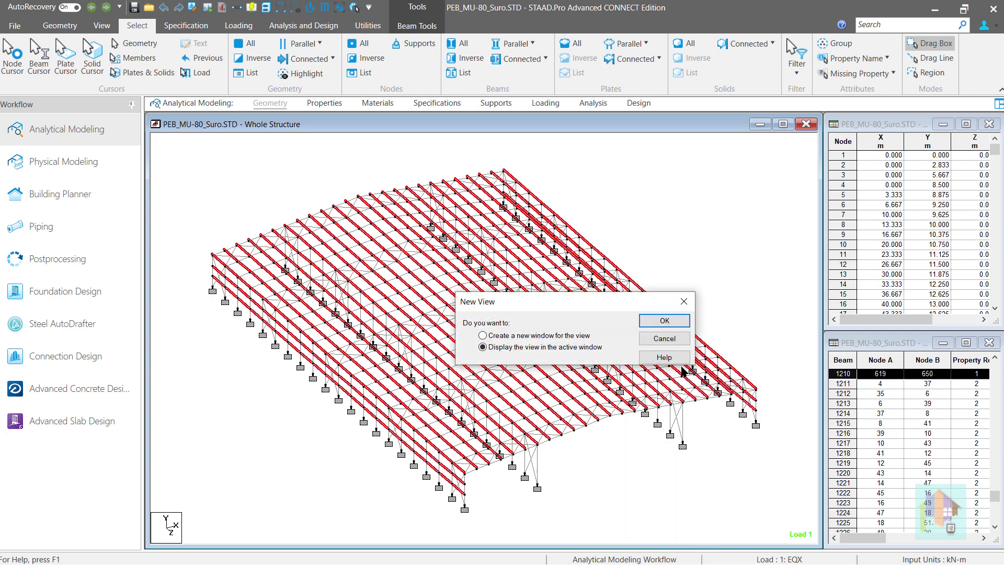
{"action": "left_click", "coordinate": [665, 320]}
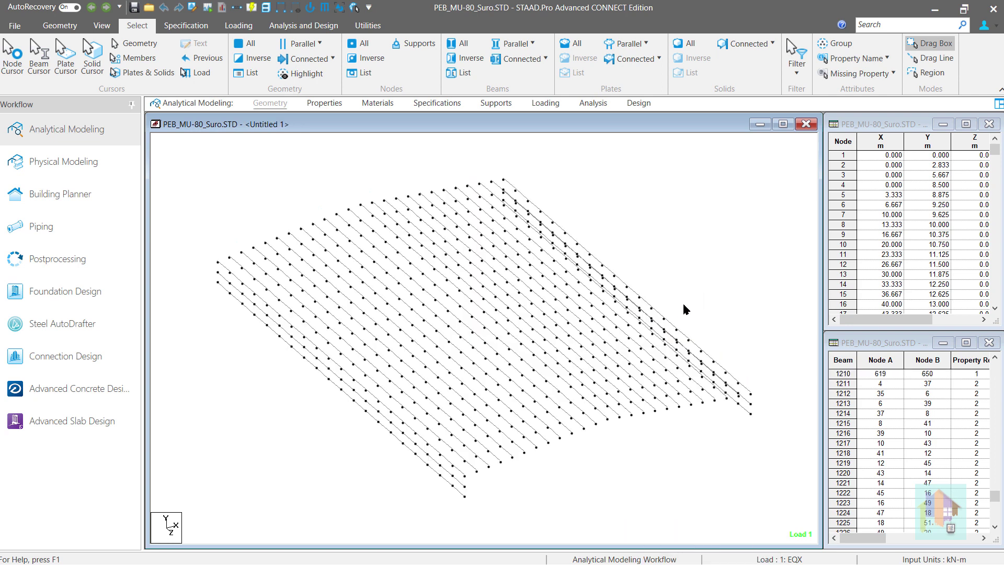
In front elevation, box-select the roof purlins seen end-on along the arch, then return to isometric view
{"action": "left_click", "coordinate": [334, 383]}
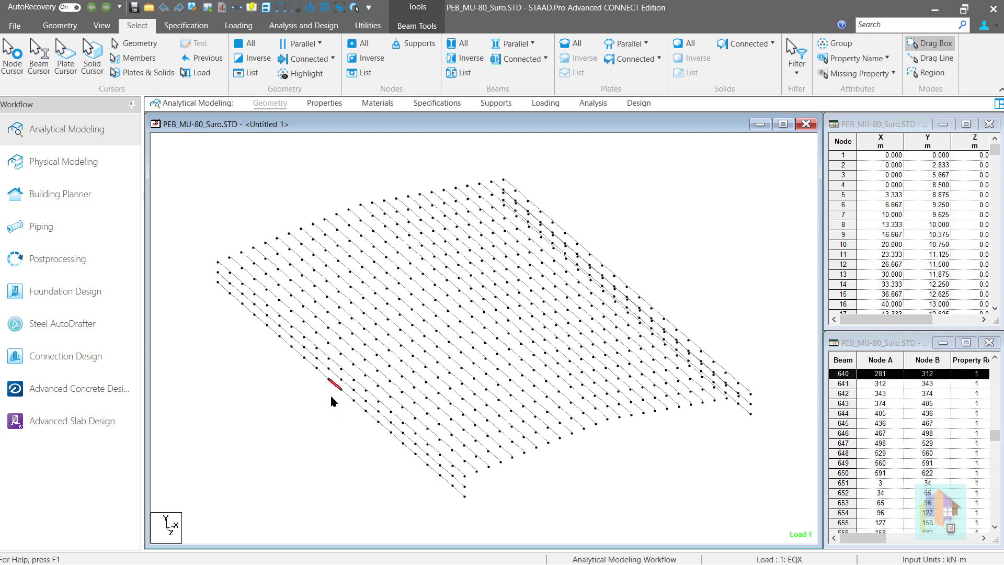
{"action": "left_click", "coordinate": [295, 415]}
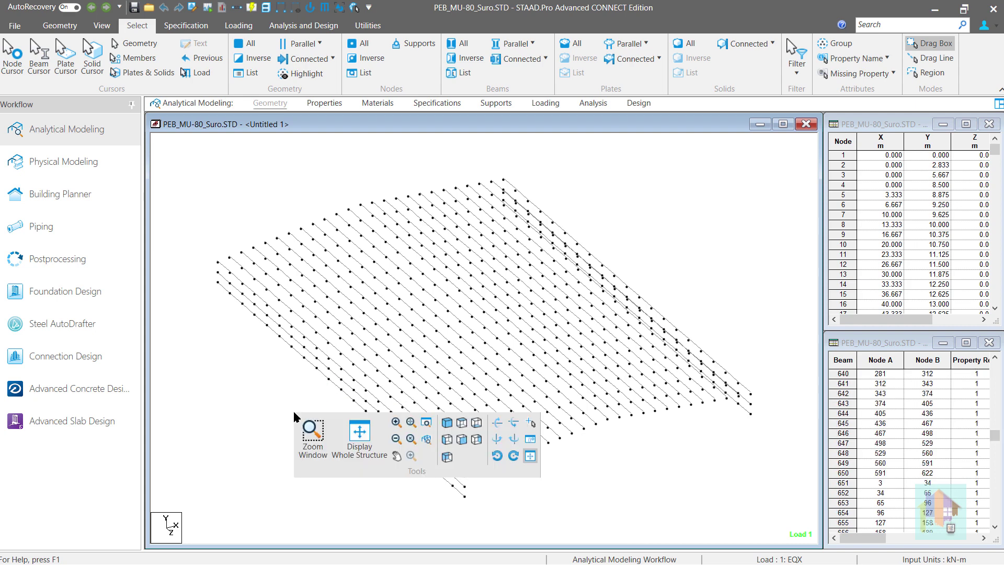
{"action": "left_click", "coordinate": [448, 440]}
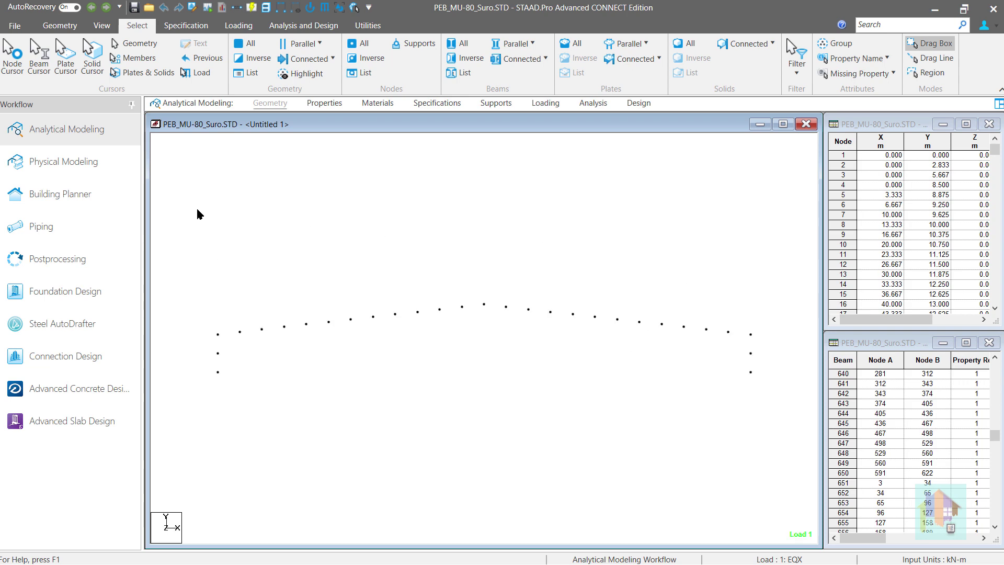
{"action": "left_click_drag", "start_coordinate": [750, 339], "coordinate": [763, 341]}
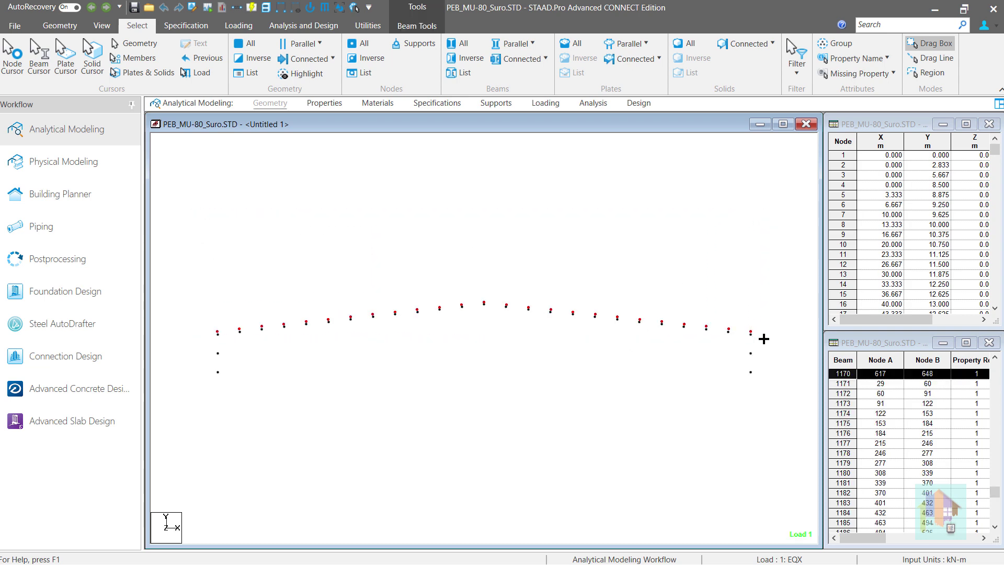
{"action": "right_click", "coordinate": [413, 376]}
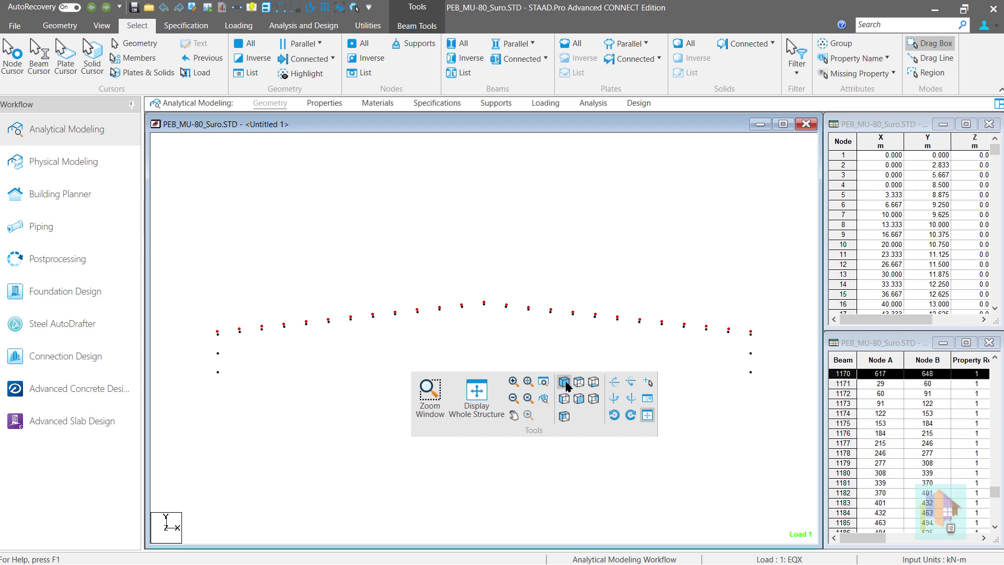
{"action": "left_click", "coordinate": [565, 382]}
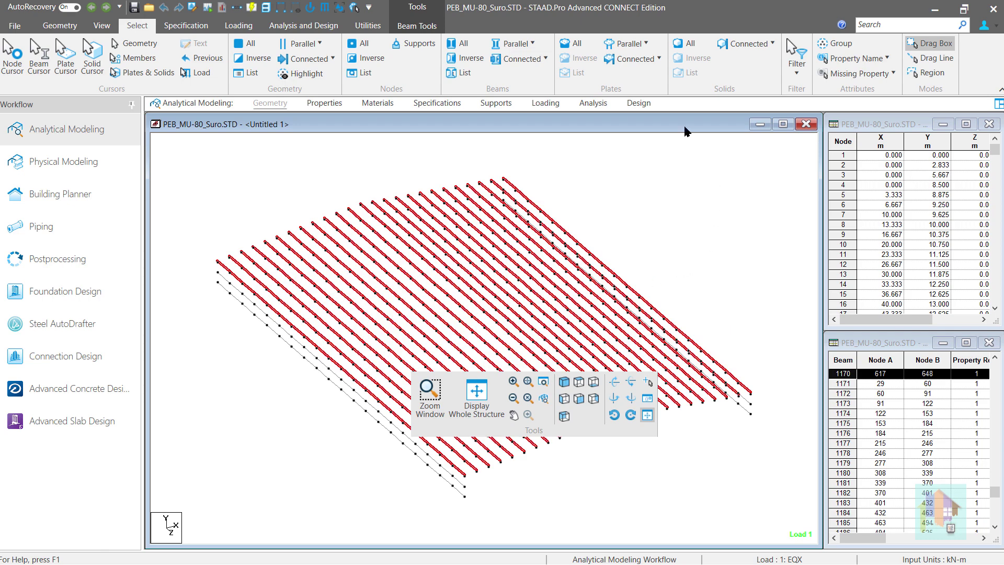
Create a new view from the selected purlins, displayed in the active window
{"action": "right_click", "coordinate": [661, 201]}
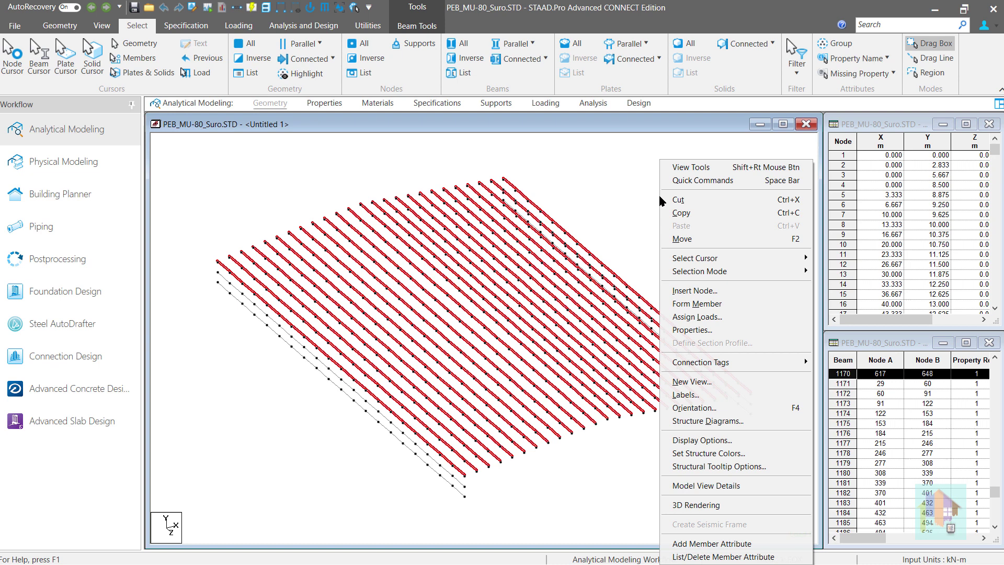
{"action": "left_click", "coordinate": [716, 384]}
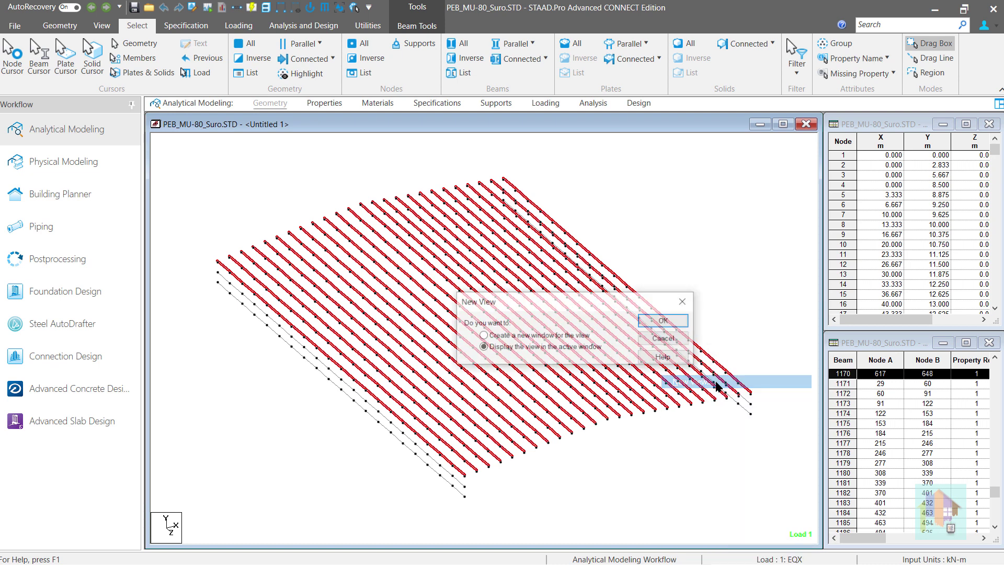
{"action": "left_click", "coordinate": [674, 322]}
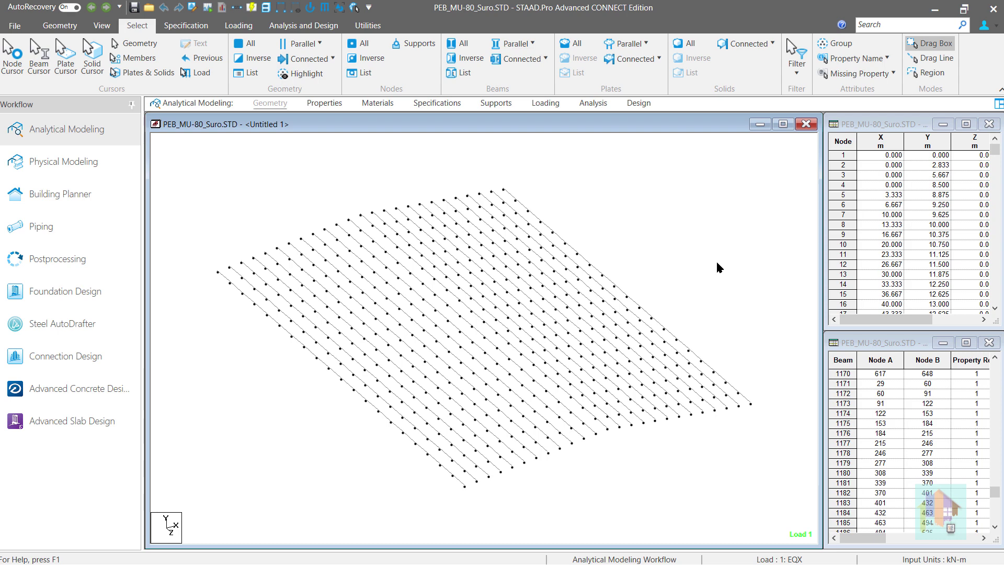
Browse the View and Utilities ribbon commands, then open the View Management dropdown
{"action": "right_click", "coordinate": [712, 259]}
{"action": "left_click", "coordinate": [101, 27]}
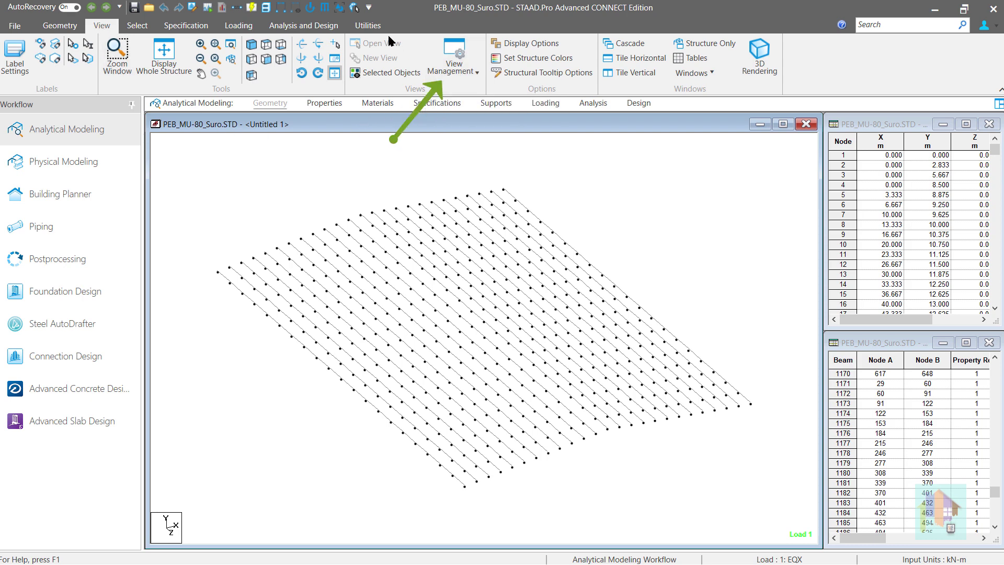
{"action": "left_click", "coordinate": [368, 25]}
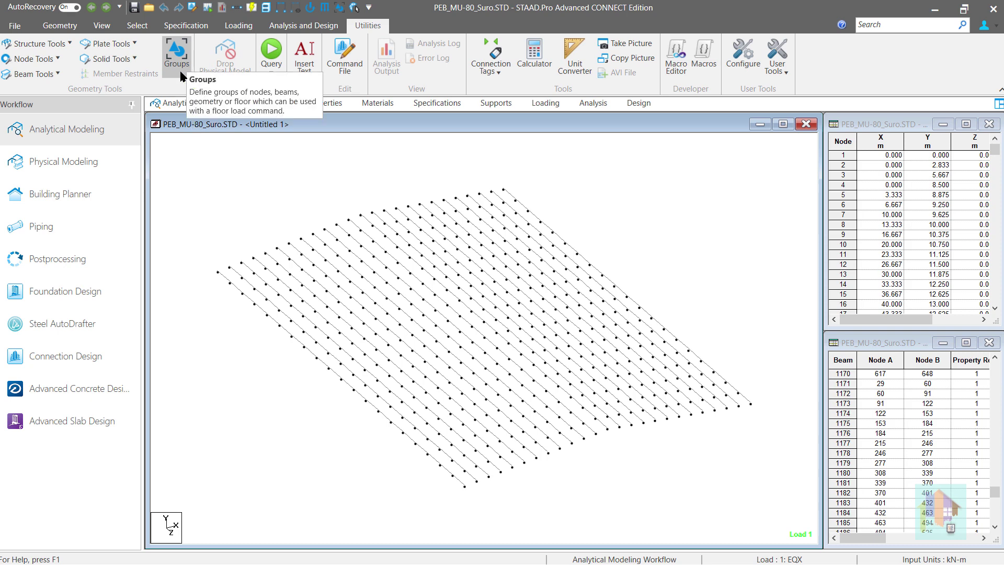
{"action": "left_click", "coordinate": [102, 27]}
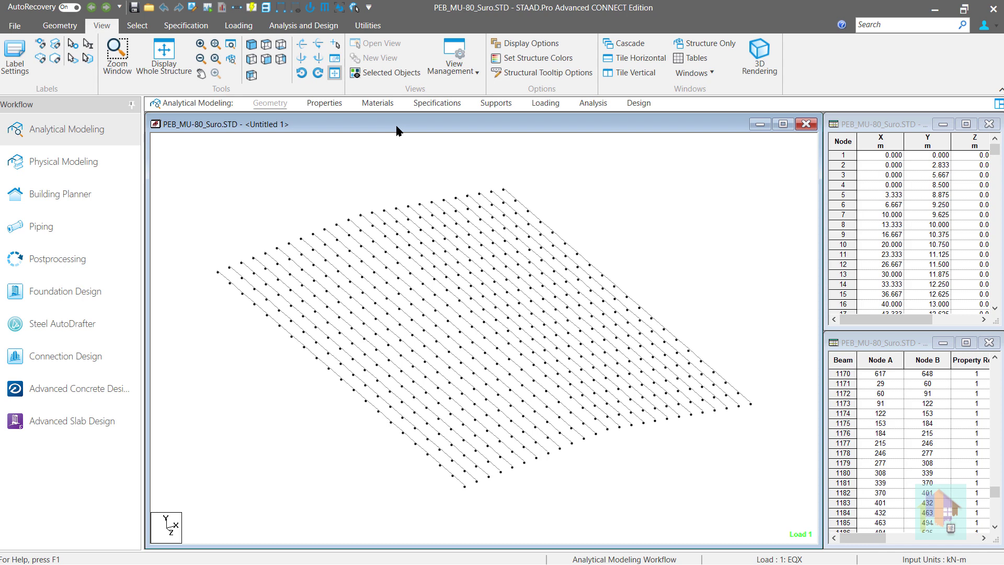
{"action": "left_click", "coordinate": [473, 73]}
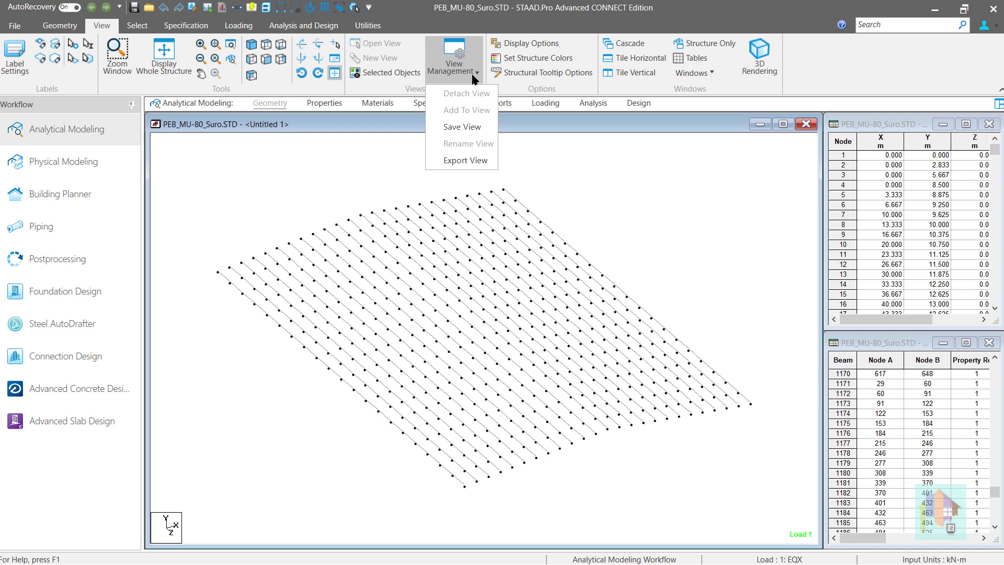
Export the current purlin view as the image Purlin.bmp and close the image viewer
{"action": "left_click", "coordinate": [466, 160]}
{"action": "type", "text": "Purlin"}
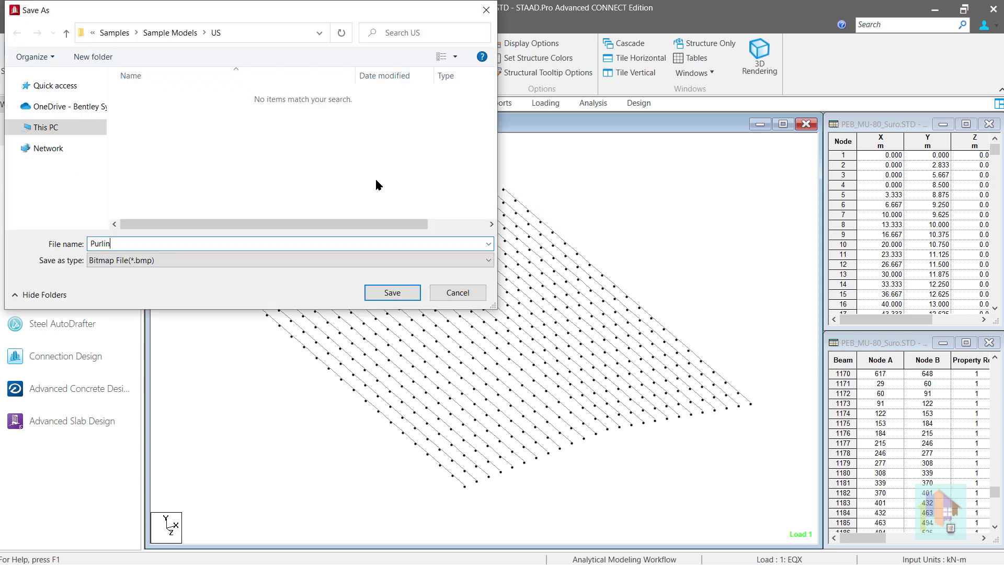
{"action": "left_click", "coordinate": [391, 293]}
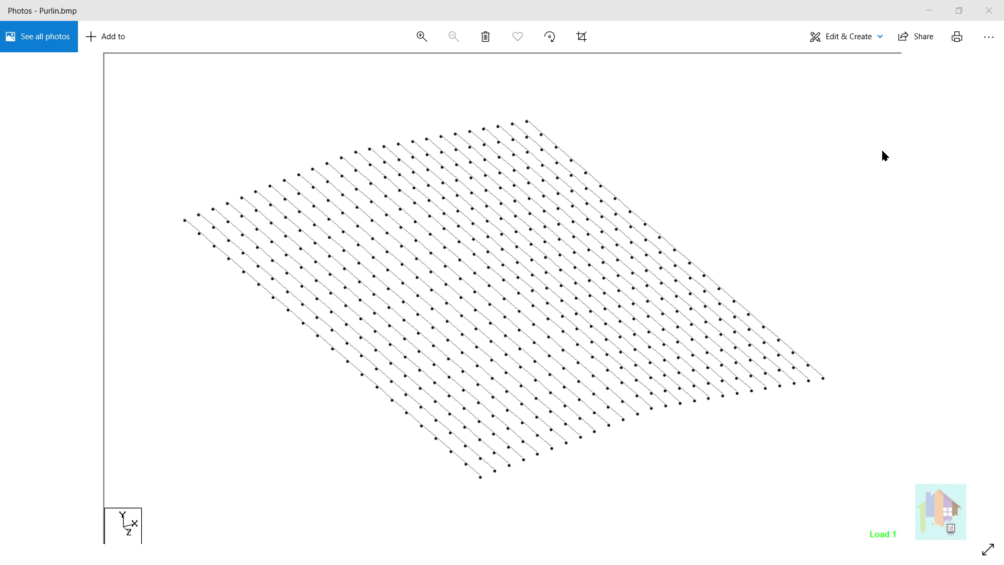
{"action": "left_click", "coordinate": [988, 12]}
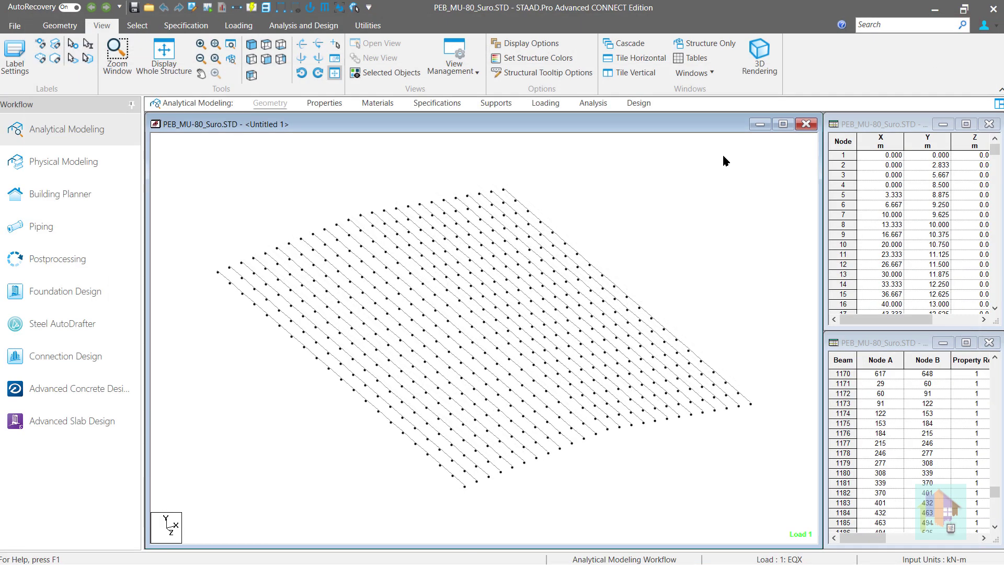
On the Loading page, expand load case 4 LL and display its _ROOF-L FLOAD -0.75 GY load
{"action": "left_click", "coordinate": [548, 103]}
{"action": "left_click", "coordinate": [808, 155]}
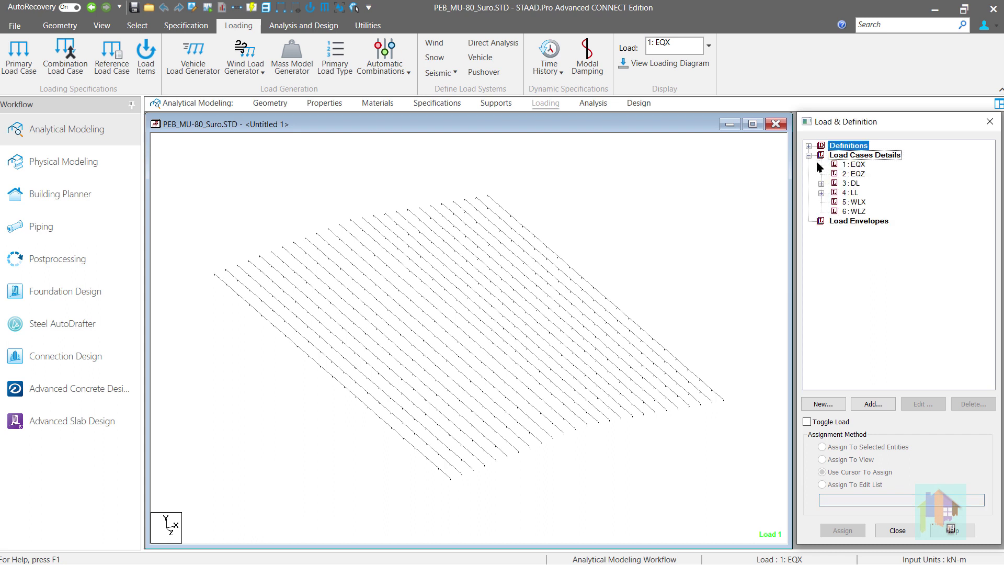
{"action": "left_click", "coordinate": [821, 192]}
{"action": "left_click", "coordinate": [887, 203]}
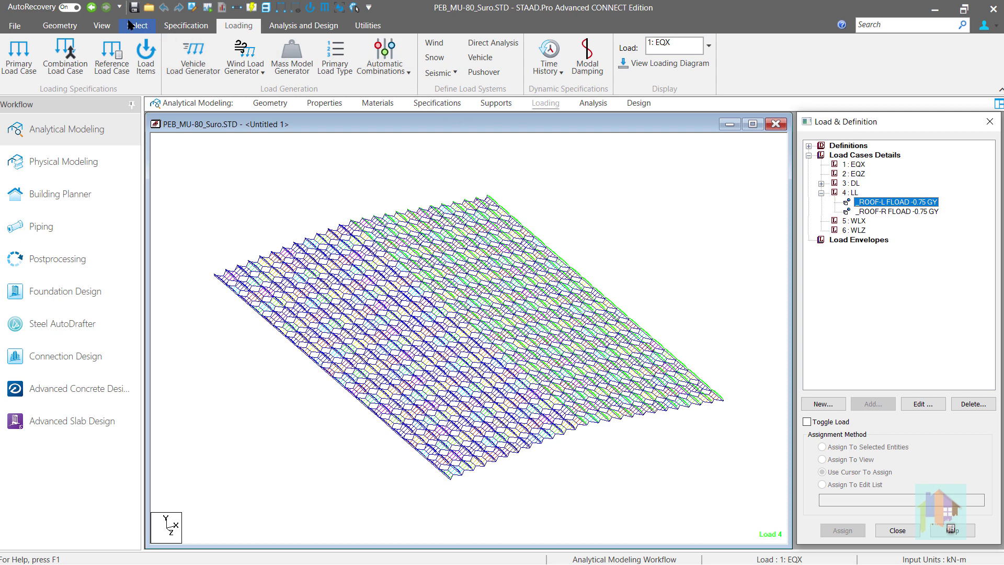
Export the loaded purlin view through View Management as Purlin_load.bmp, then minimize the image viewer
{"action": "left_click", "coordinate": [106, 26]}
{"action": "left_click", "coordinate": [454, 62]}
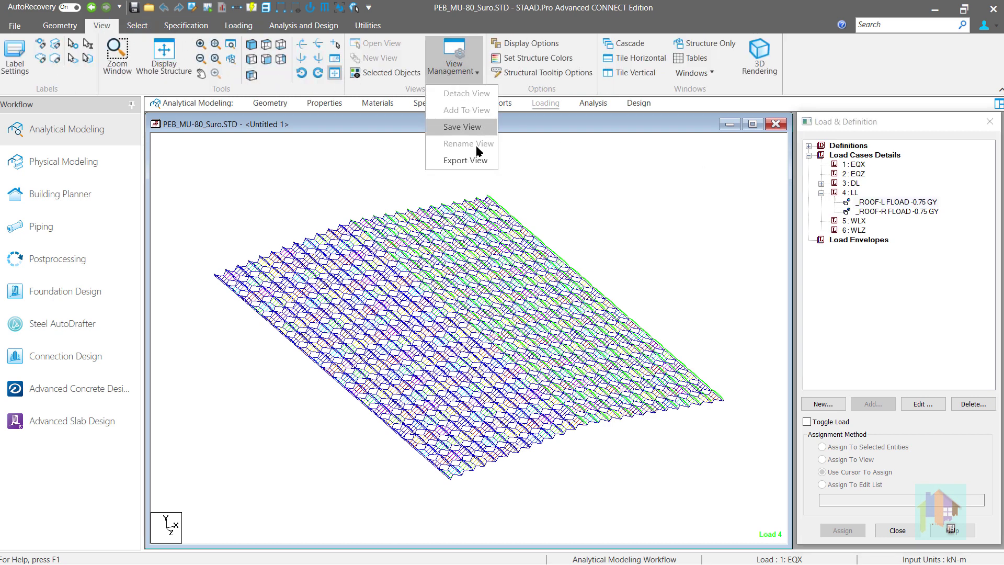
{"action": "left_click", "coordinate": [468, 161]}
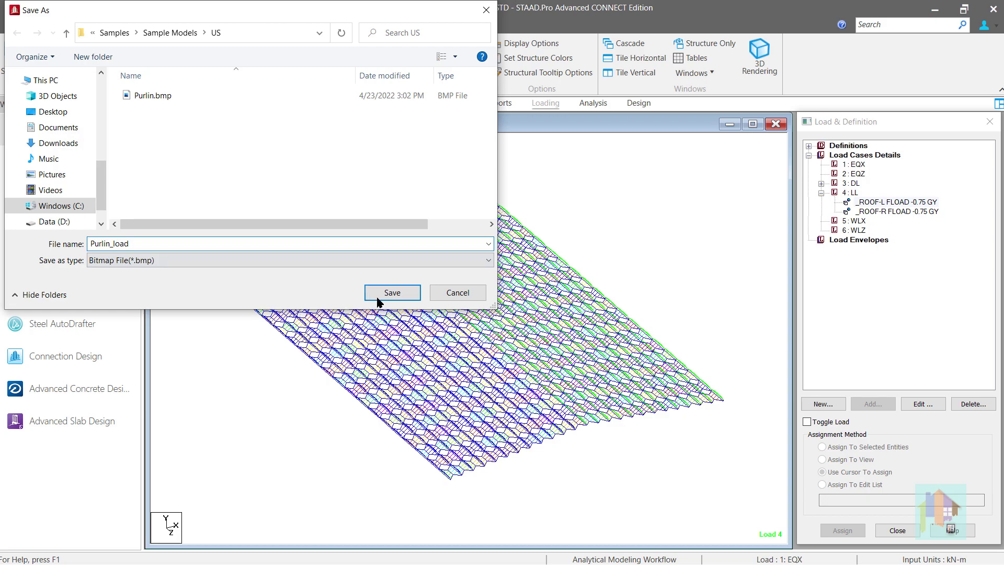
{"action": "left_click", "coordinate": [391, 293]}
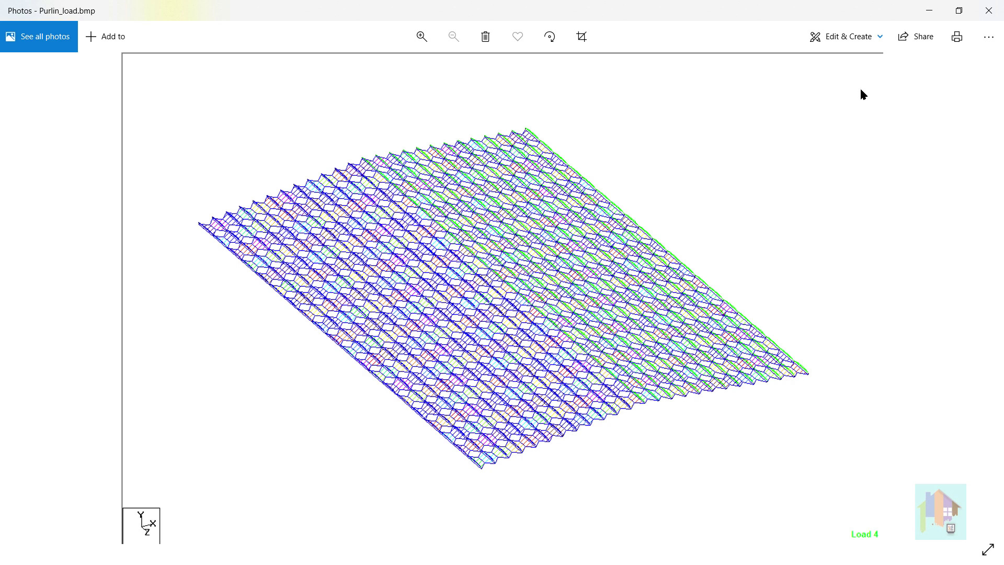
{"action": "left_click", "coordinate": [929, 10]}
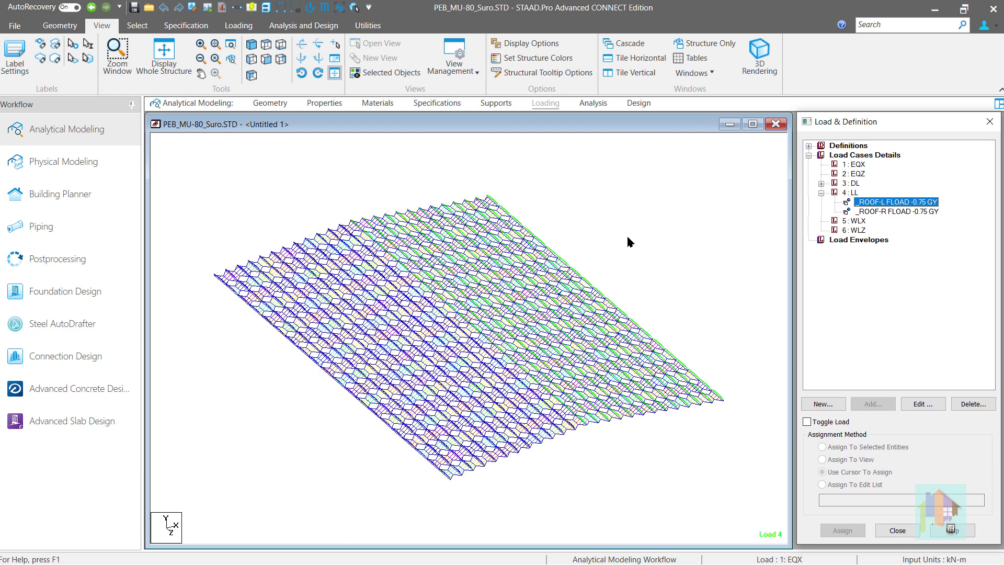
Return to the Geometry page and save the current view through View Management as Roof_purlin
{"action": "left_click", "coordinate": [269, 103]}
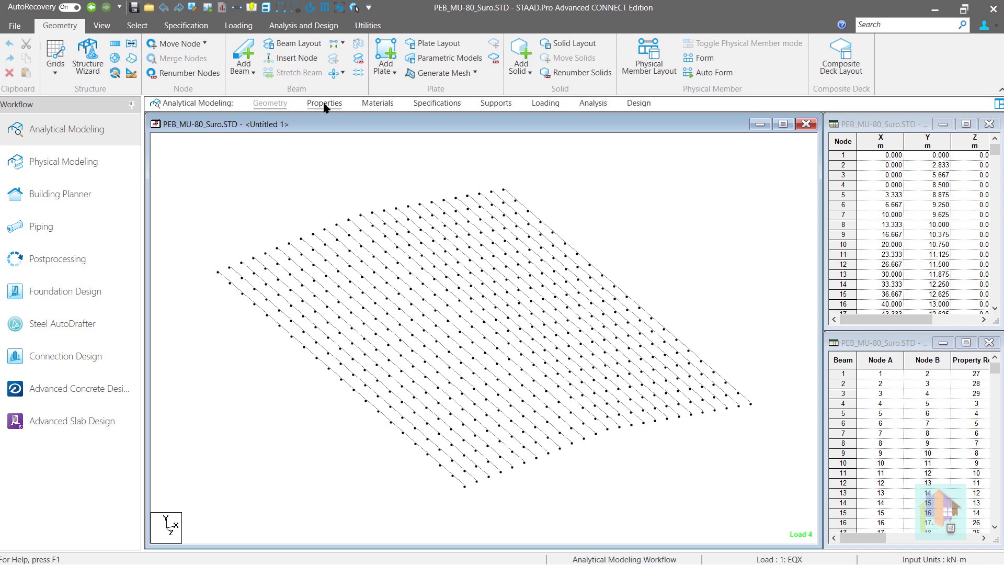
{"action": "left_click", "coordinate": [112, 27]}
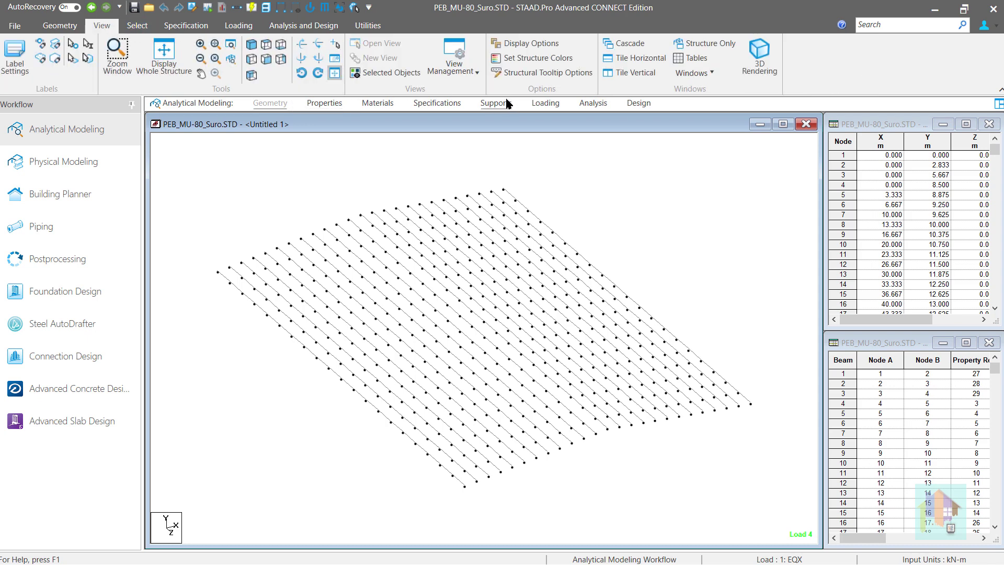
{"action": "left_click", "coordinate": [467, 76]}
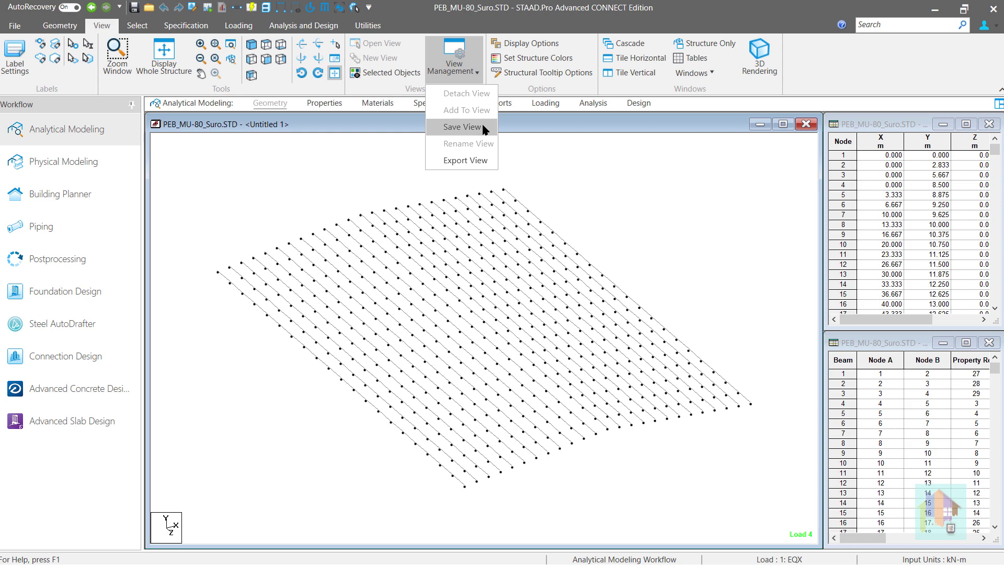
{"action": "left_click", "coordinate": [484, 130]}
{"action": "type", "text": "R"}
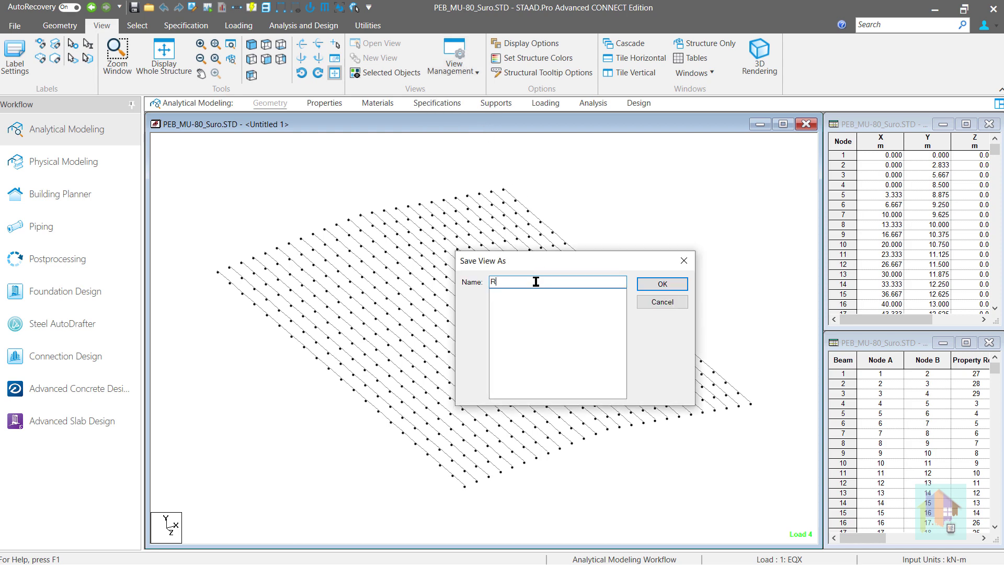
{"action": "type", "text": "oof_purlin"}
{"action": "left_click", "coordinate": [648, 285]}
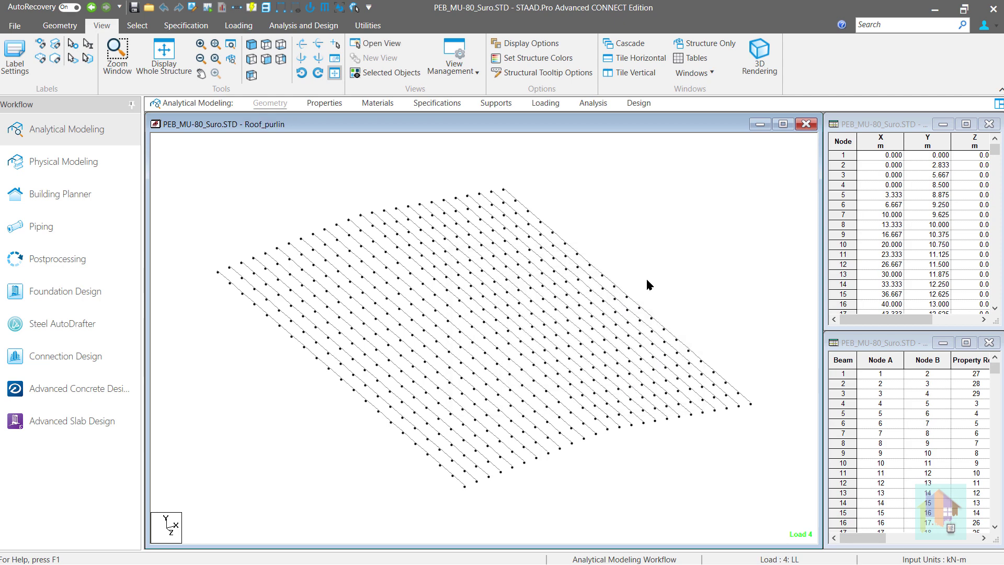
{"action": "left_click", "coordinate": [472, 79]}
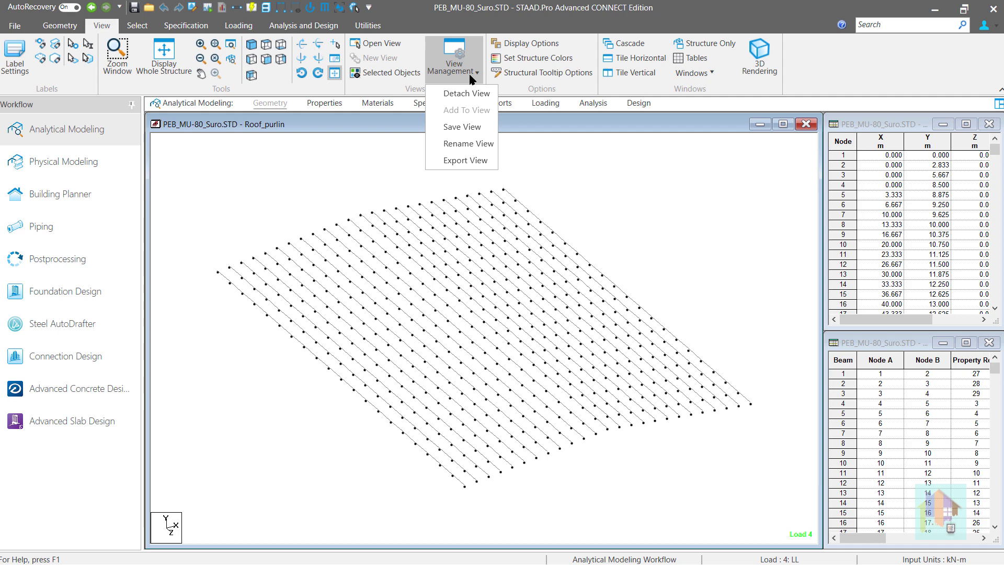
Restore the whole-structure view and expand PARAMETER 1 DESIGN BRIEF 1 to show CODE, STP and DJ
{"action": "left_click", "coordinate": [374, 131]}
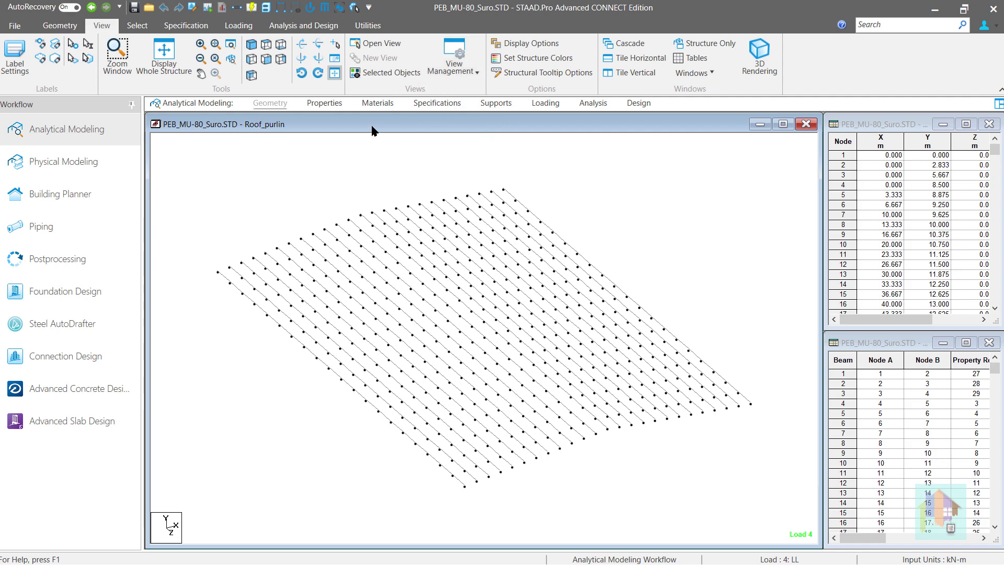
{"action": "right_click", "coordinate": [653, 197]}
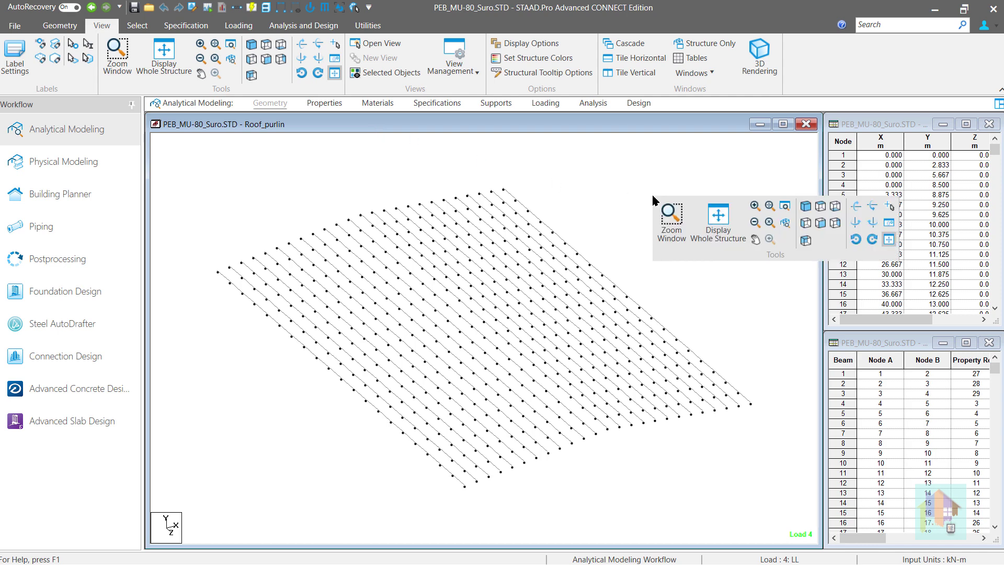
{"action": "left_click", "coordinate": [721, 220]}
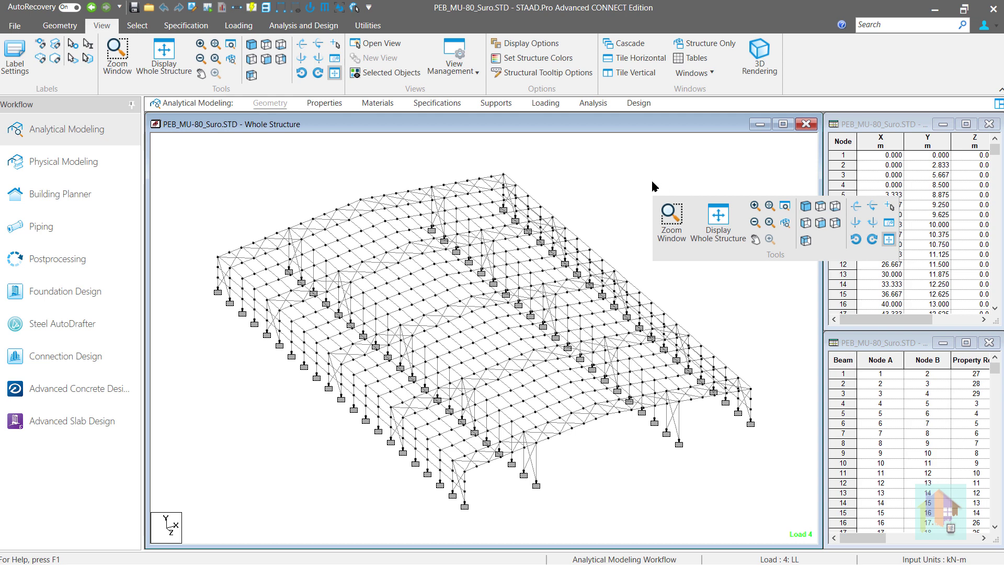
{"action": "left_click", "coordinate": [639, 107]}
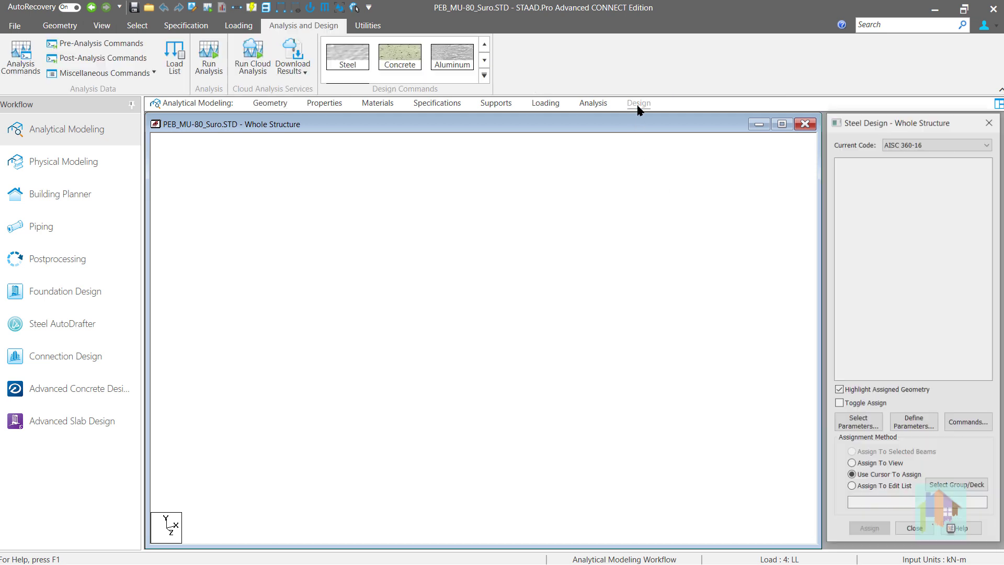
{"action": "left_click", "coordinate": [840, 341]}
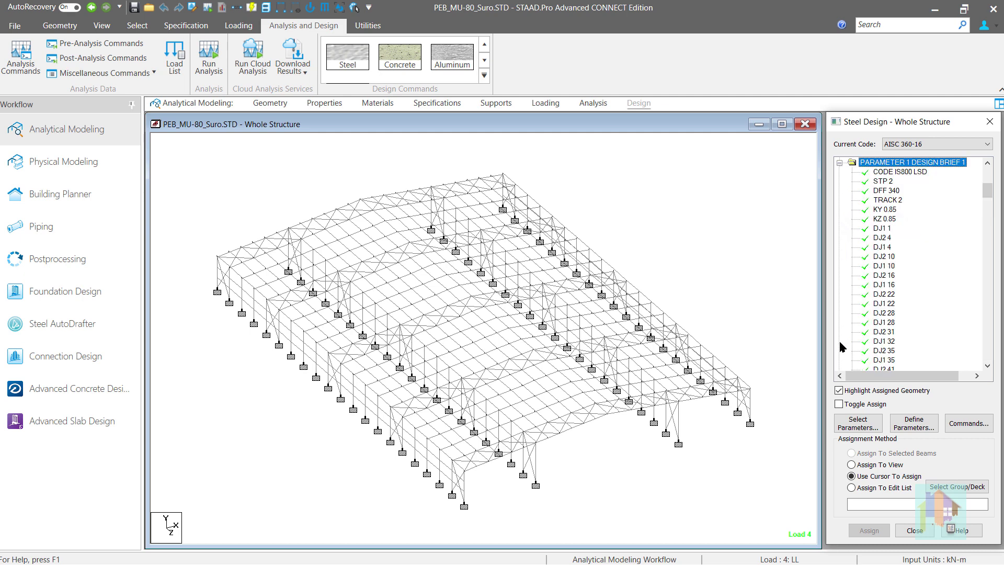
Open the saved Roof_purlin view
{"action": "left_click", "coordinate": [108, 26]}
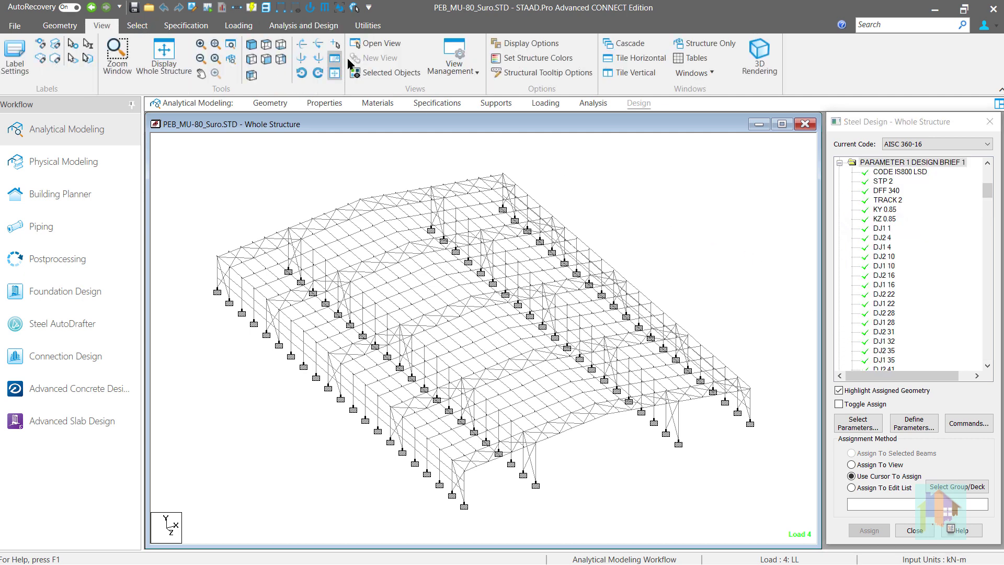
{"action": "left_click", "coordinate": [384, 46]}
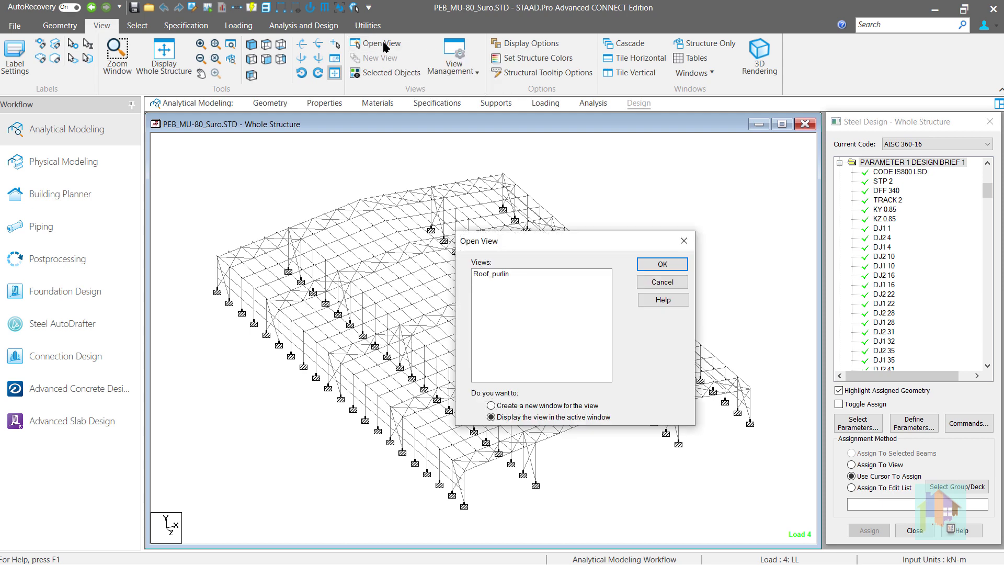
{"action": "double_click", "coordinate": [500, 274]}
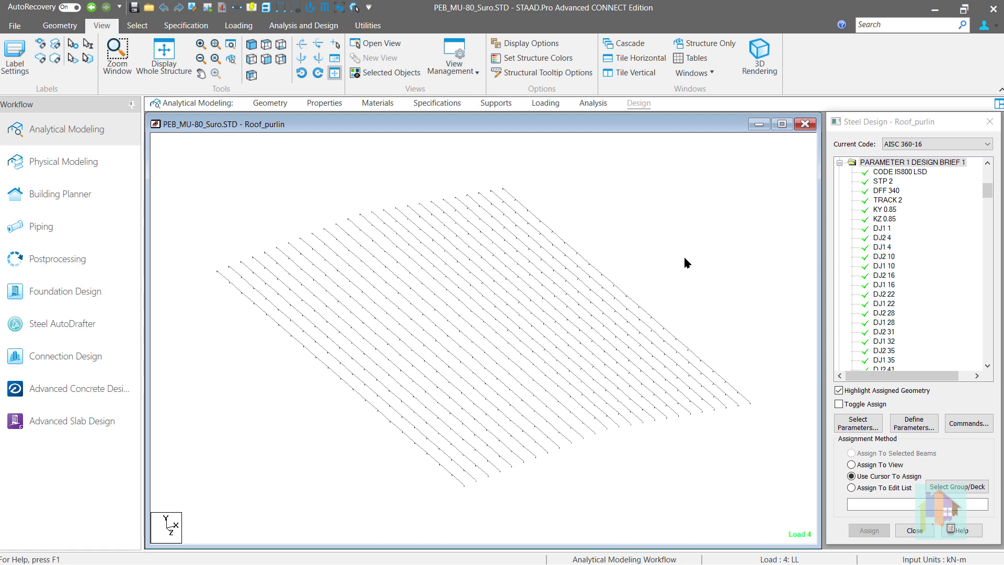
Select all purlins in the view and assign them KY 0.85
{"action": "key", "text": "ctrl+a"}
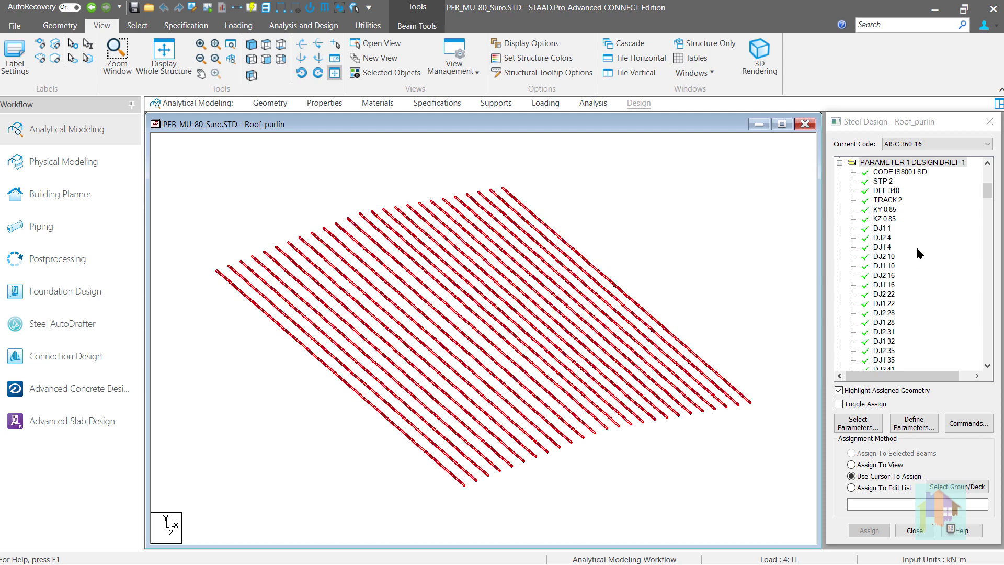
{"action": "left_click", "coordinate": [891, 210]}
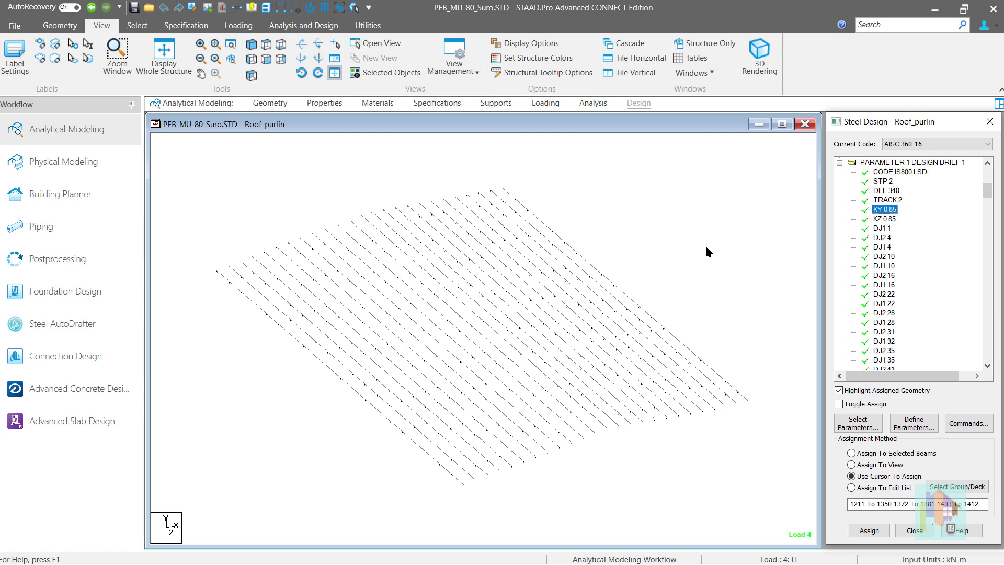
{"action": "left_click", "coordinate": [737, 259]}
{"action": "key", "text": "ctrl+a"}
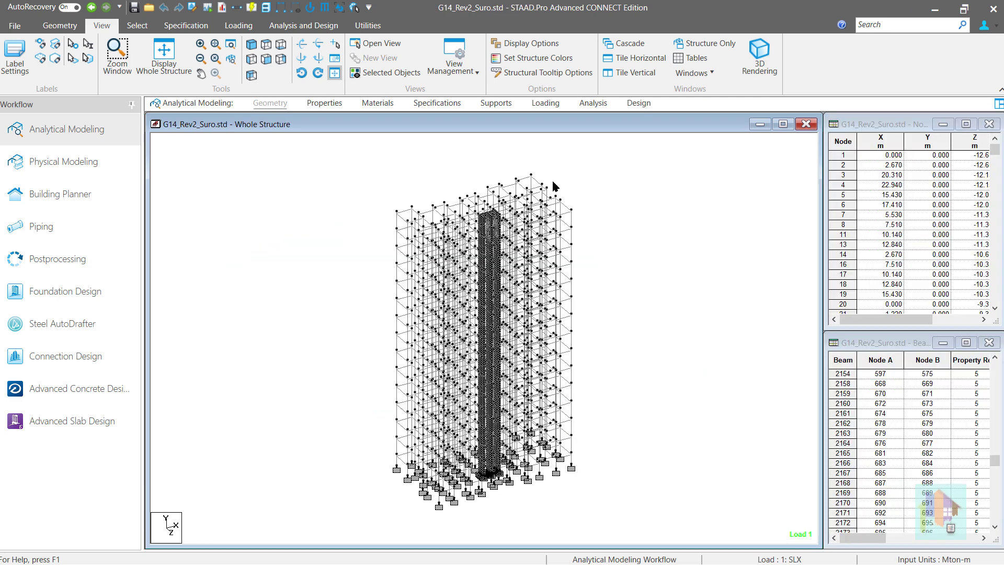
Display the saved 4th Flr view from the Views list
{"action": "left_click", "coordinate": [387, 46]}
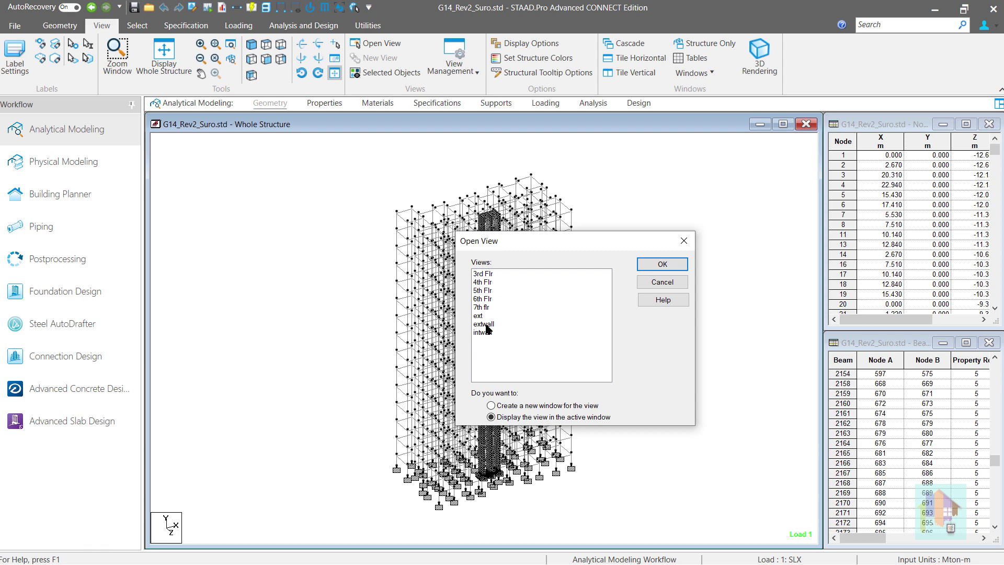
{"action": "left_click_drag", "start_coordinate": [538, 235], "coordinate": [698, 225]}
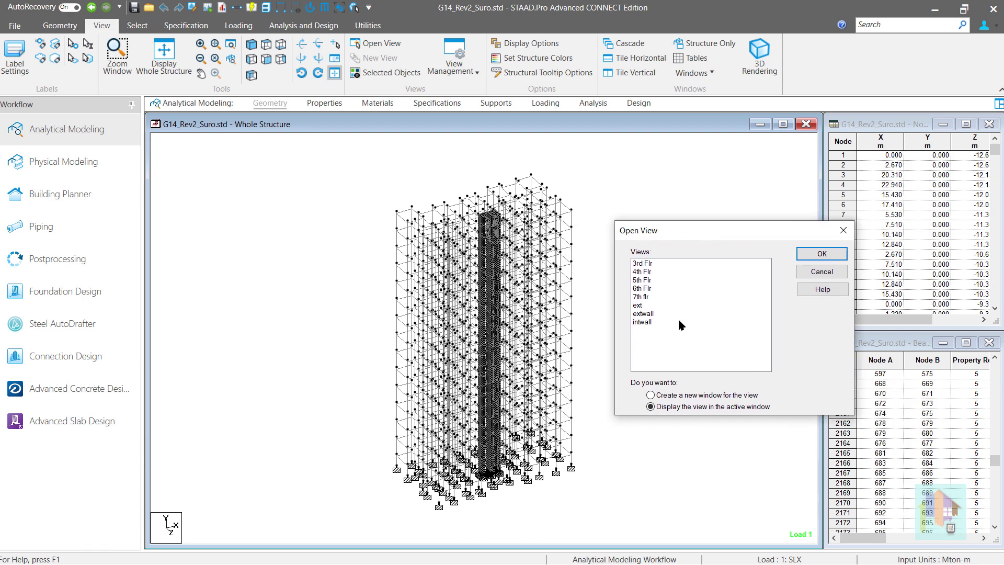
{"action": "left_click", "coordinate": [647, 266]}
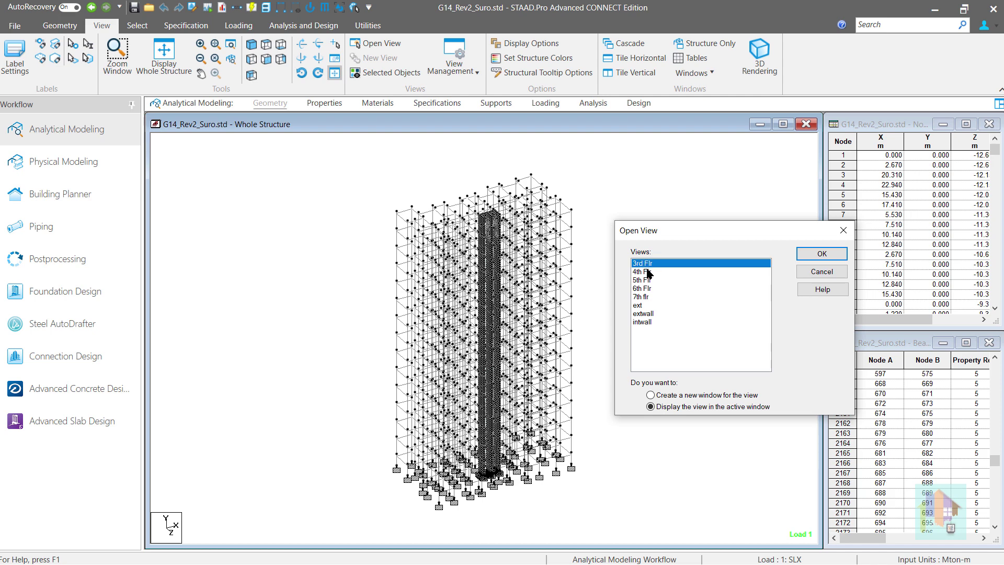
{"action": "double_click", "coordinate": [644, 271]}
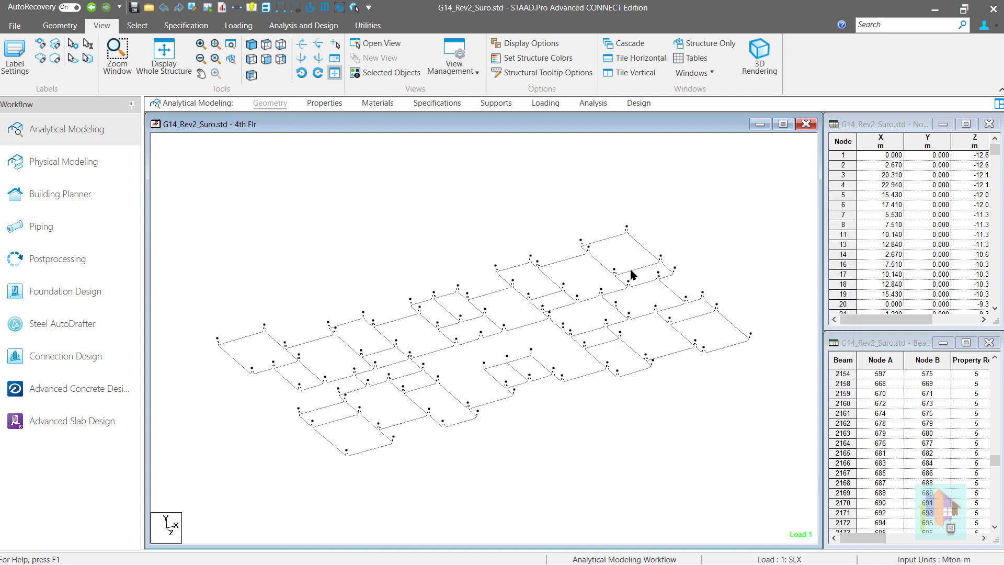
Show the saved extwall view, then the saved 7th flr view
{"action": "left_click", "coordinate": [380, 43]}
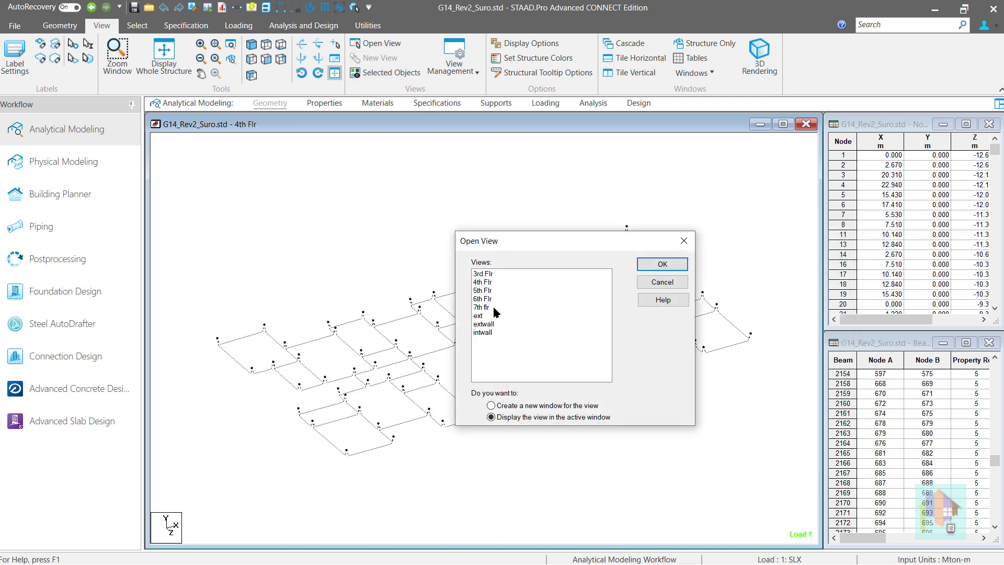
{"action": "double_click", "coordinate": [493, 323]}
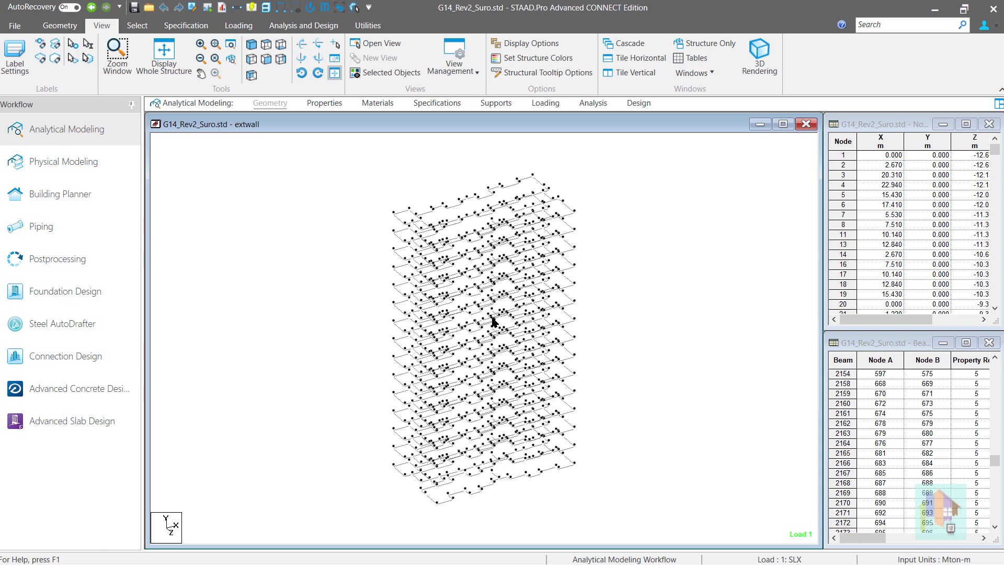
{"action": "left_click", "coordinate": [385, 44]}
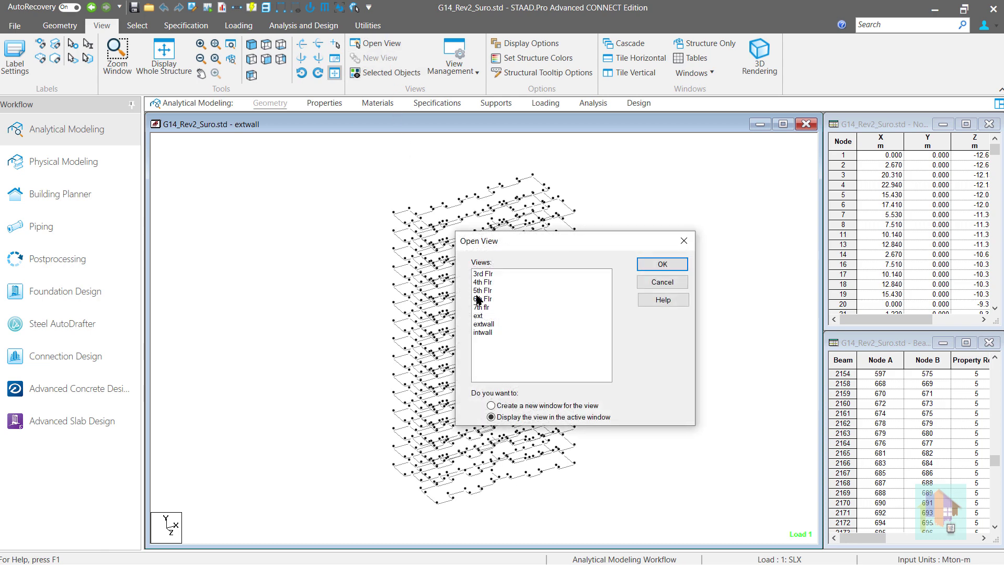
{"action": "left_click", "coordinate": [488, 308]}
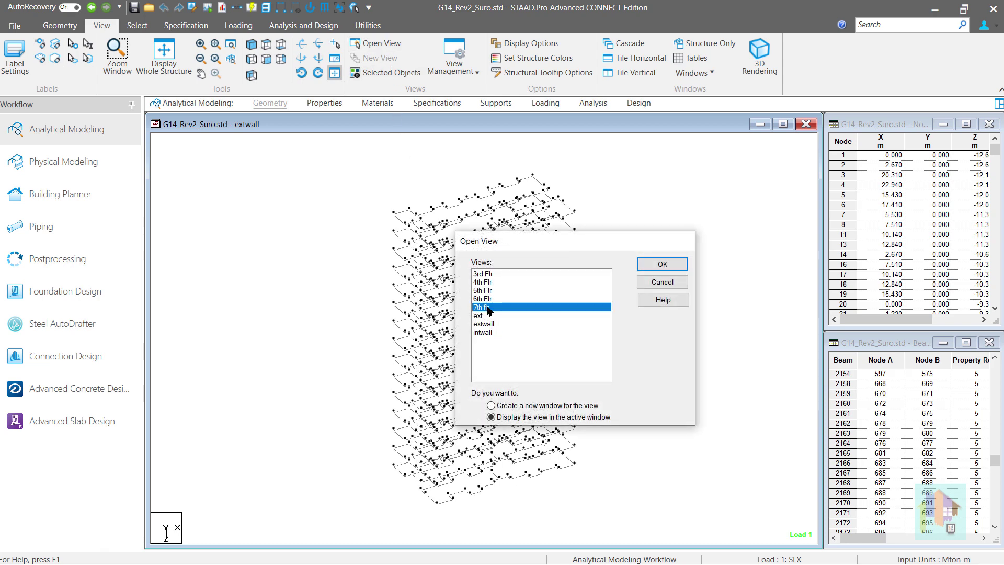
{"action": "double_click", "coordinate": [487, 309]}
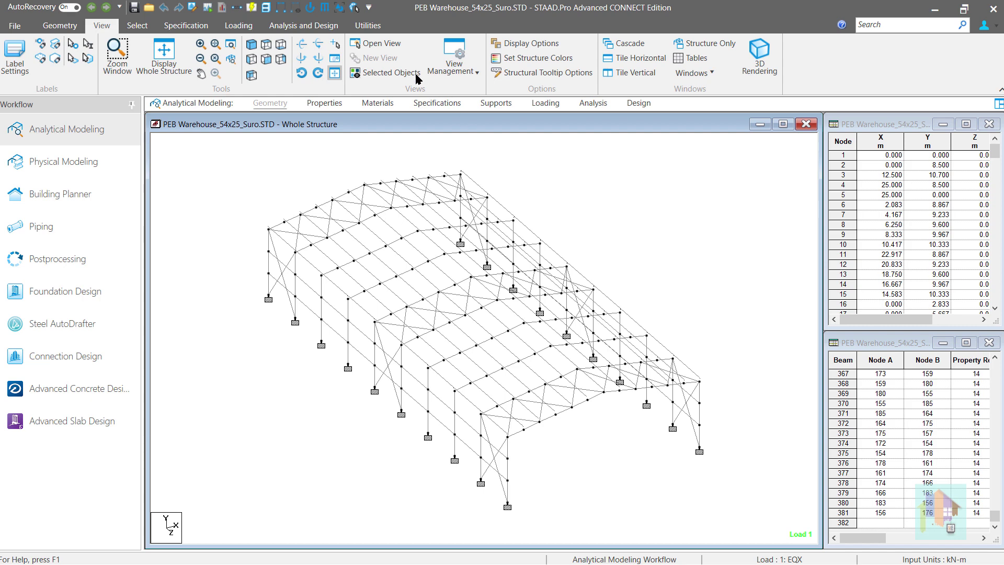
Display the warehouse's saved Roof purlin view
{"action": "left_click", "coordinate": [376, 44]}
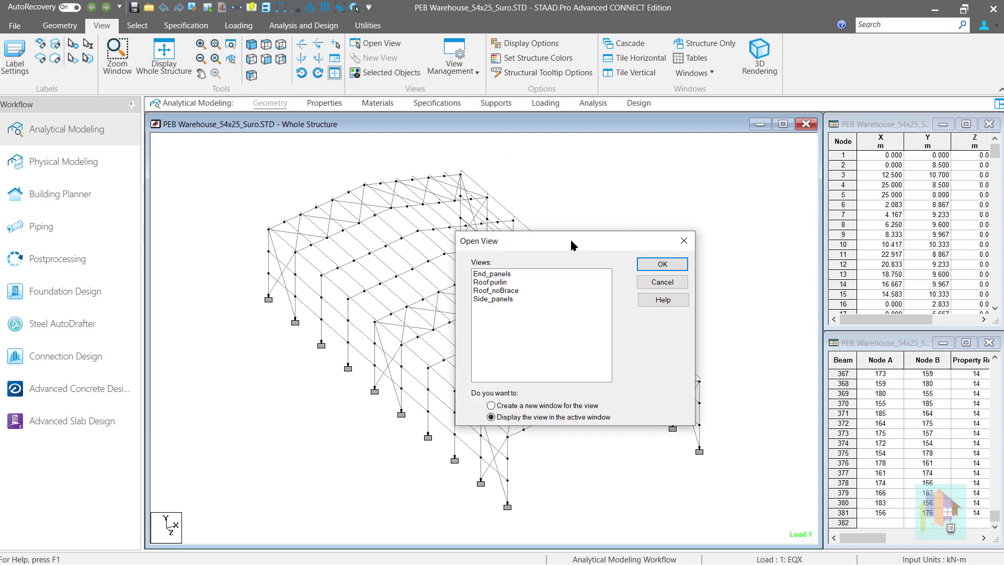
{"action": "left_click_drag", "start_coordinate": [570, 238], "coordinate": [732, 178]}
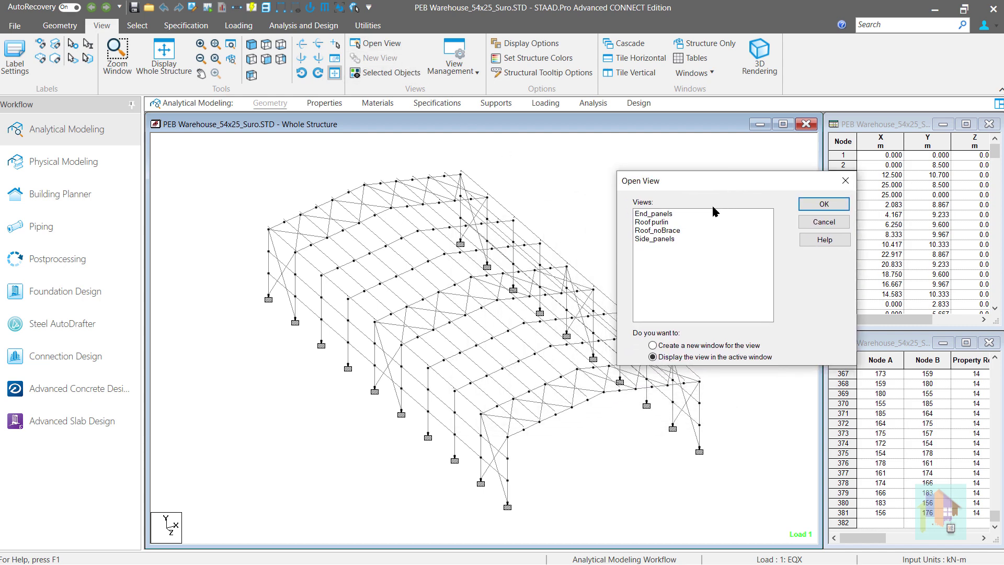
{"action": "left_click", "coordinate": [661, 222]}
{"action": "double_click", "coordinate": [661, 222]}
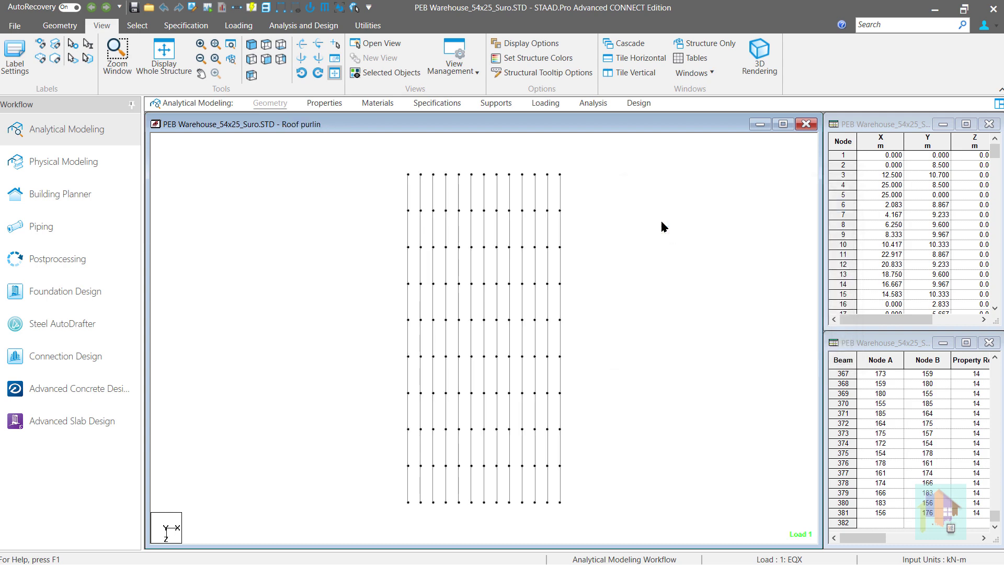
Show the saved Roof_noBrace, End_panels and Side_panels views in turn
{"action": "left_click", "coordinate": [387, 44]}
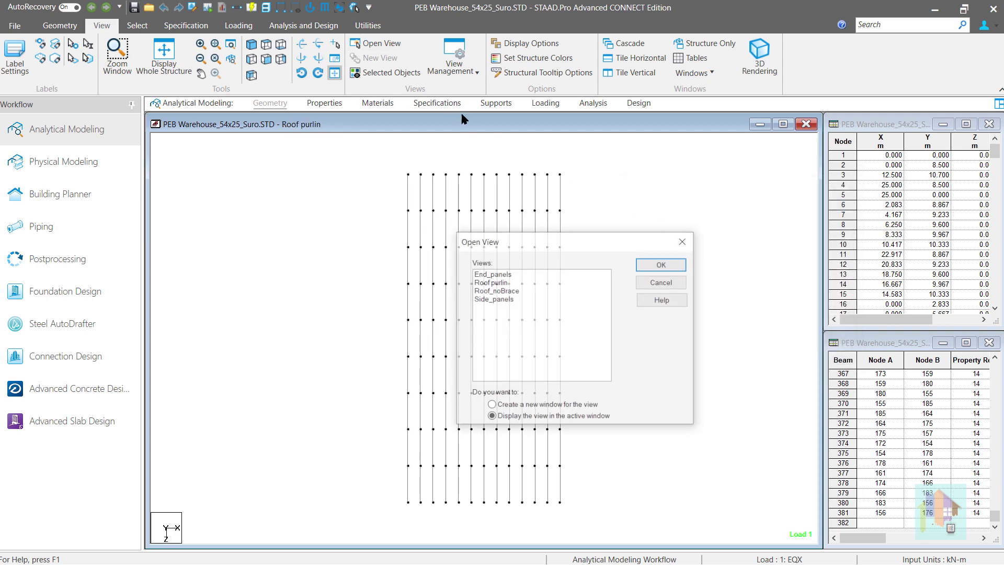
{"action": "double_click", "coordinate": [510, 292]}
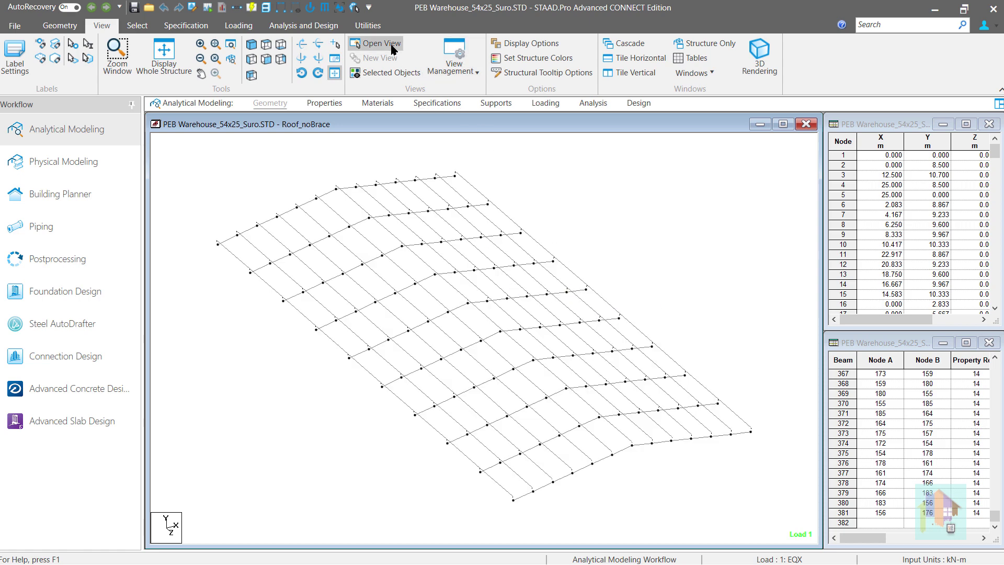
{"action": "left_click", "coordinate": [391, 48]}
{"action": "double_click", "coordinate": [510, 274]}
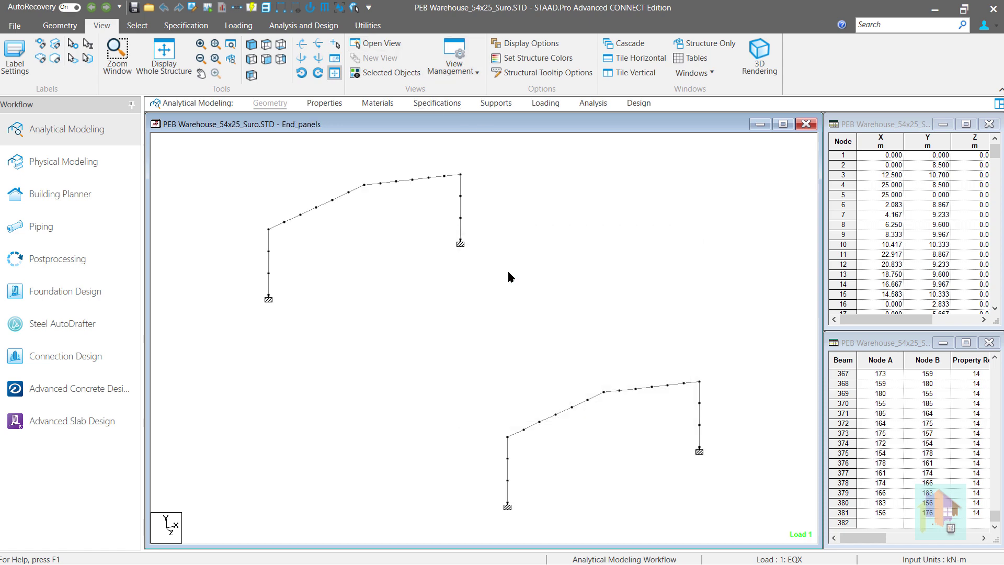
{"action": "left_click", "coordinate": [391, 47]}
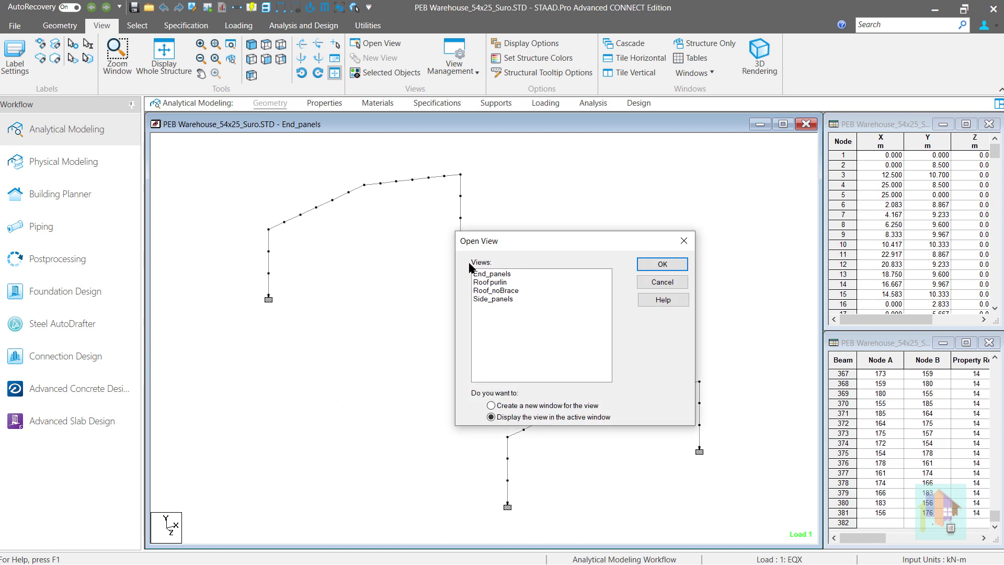
{"action": "double_click", "coordinate": [505, 299]}
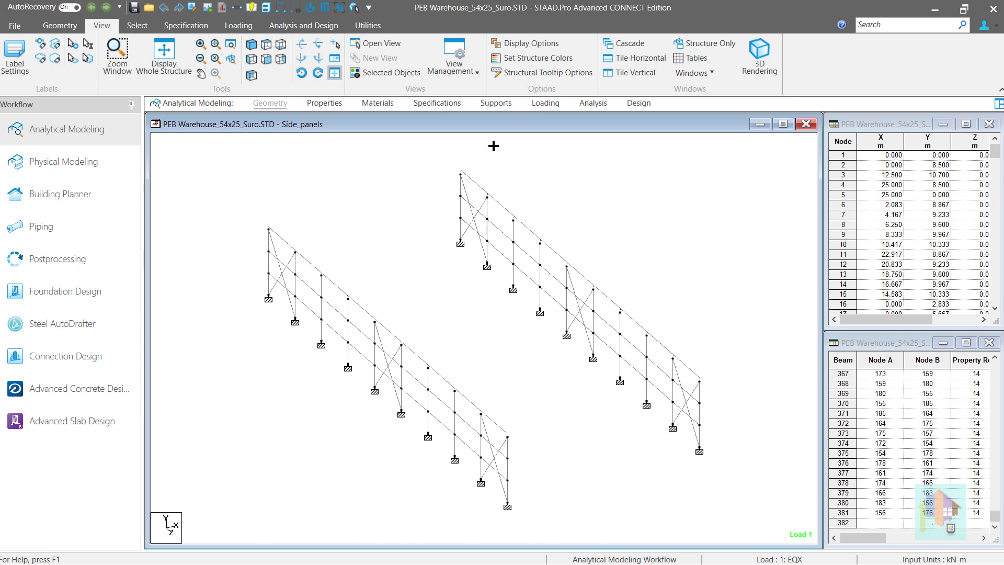
Switch to the saved Roof_noBrace view through the Quick Commands Open View list
{"action": "right_click", "coordinate": [494, 146]}
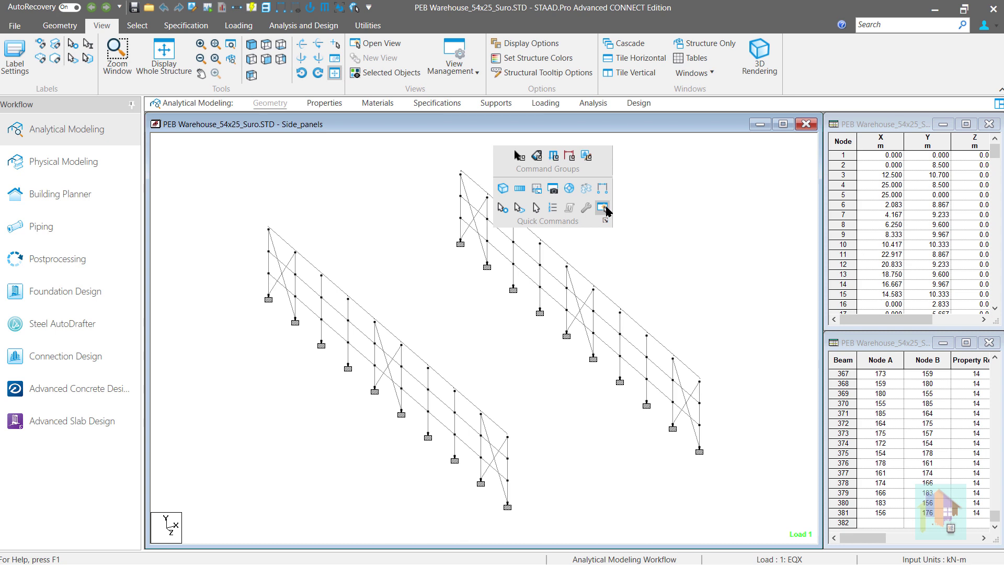
{"action": "left_click", "coordinate": [606, 209]}
{"action": "left_click", "coordinate": [605, 209]}
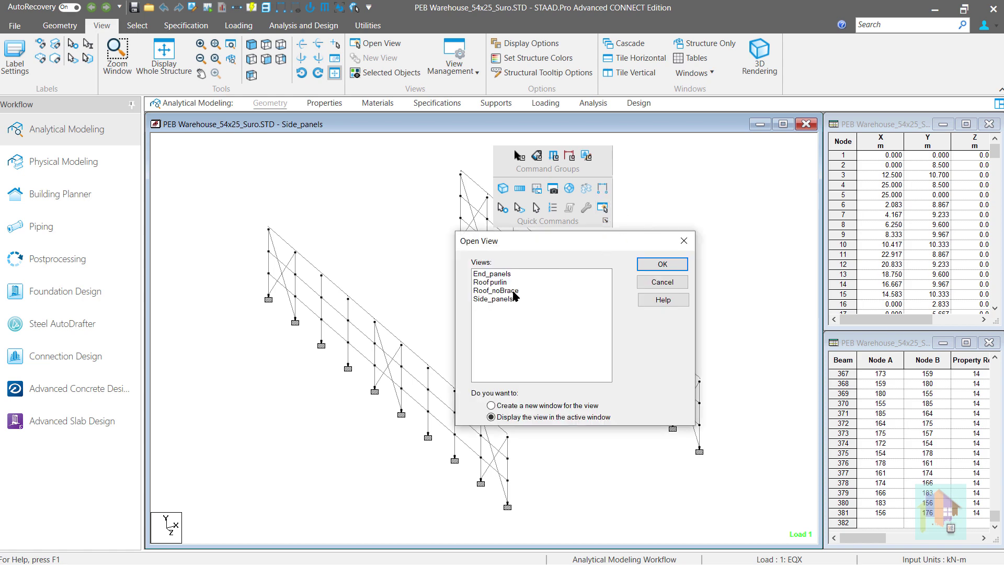
{"action": "left_click", "coordinate": [496, 290]}
{"action": "left_click", "coordinate": [662, 264]}
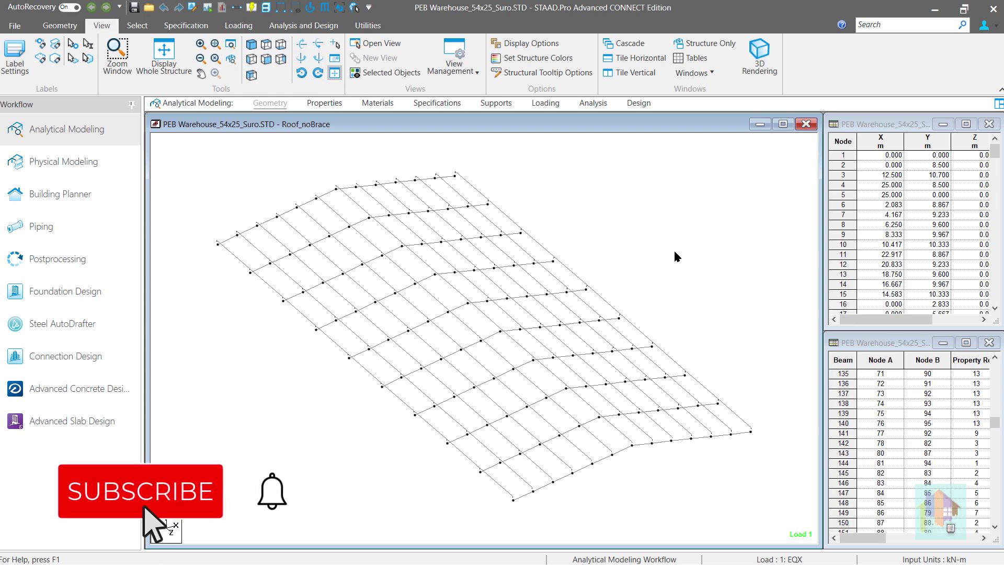
{"action": "right_click", "coordinate": [674, 254]}
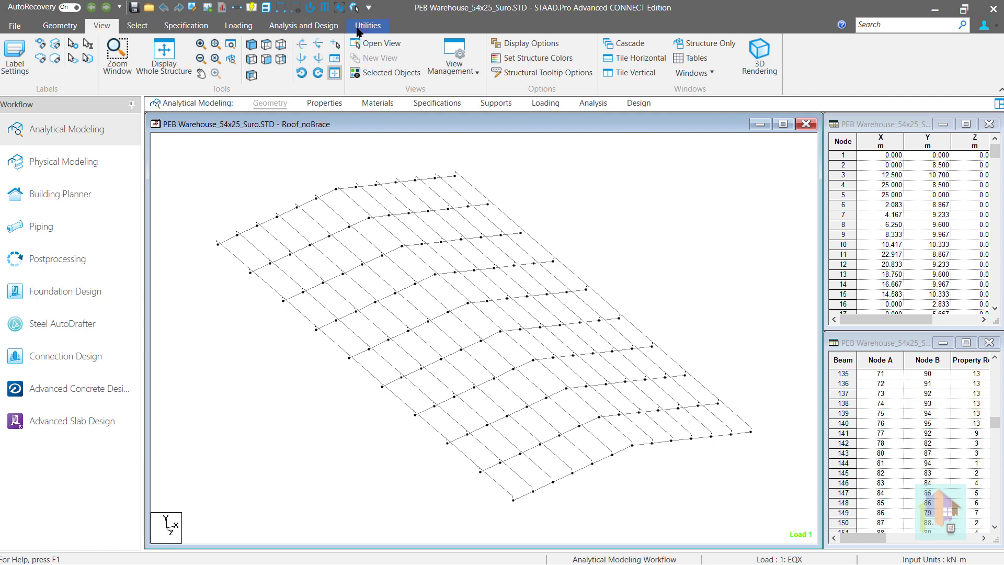
Open the Define Group Name dialog from Utilities > Groups
{"action": "left_click", "coordinate": [324, 29]}
{"action": "left_click", "coordinate": [178, 56]}
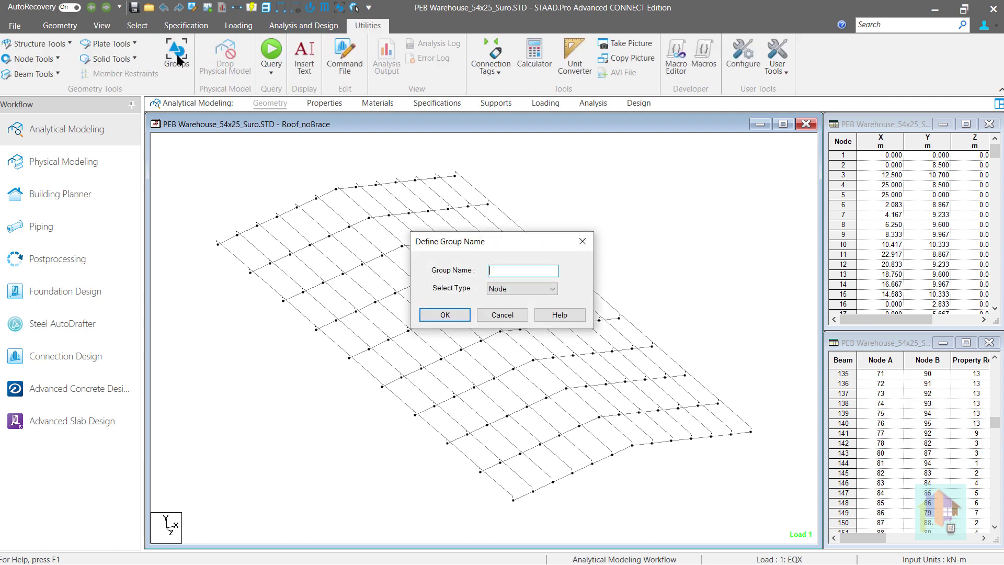